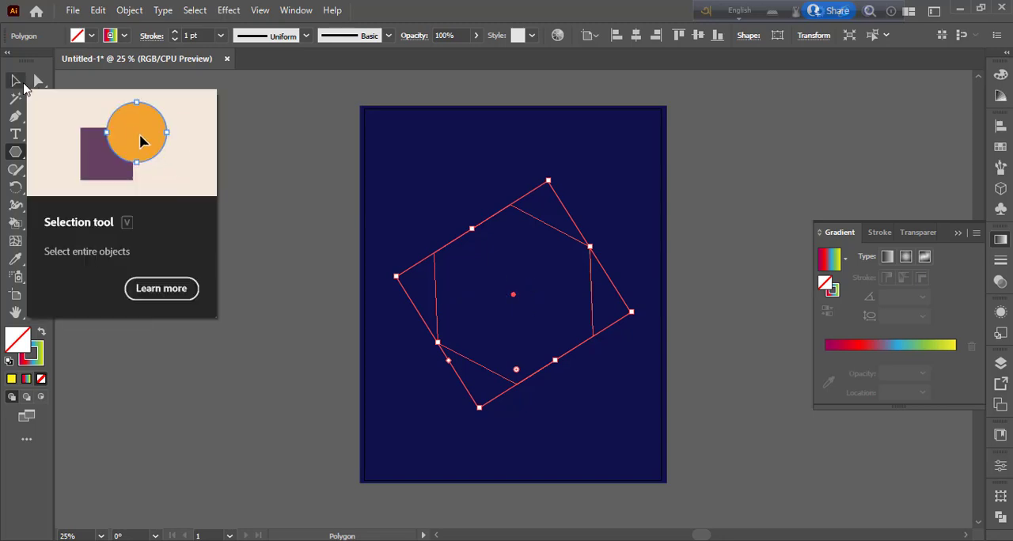
- Start a Transform effect on the gradient-stroked polygon with a 19° rotation and 92% horizontal and vertical scale
left_click(229, 11)
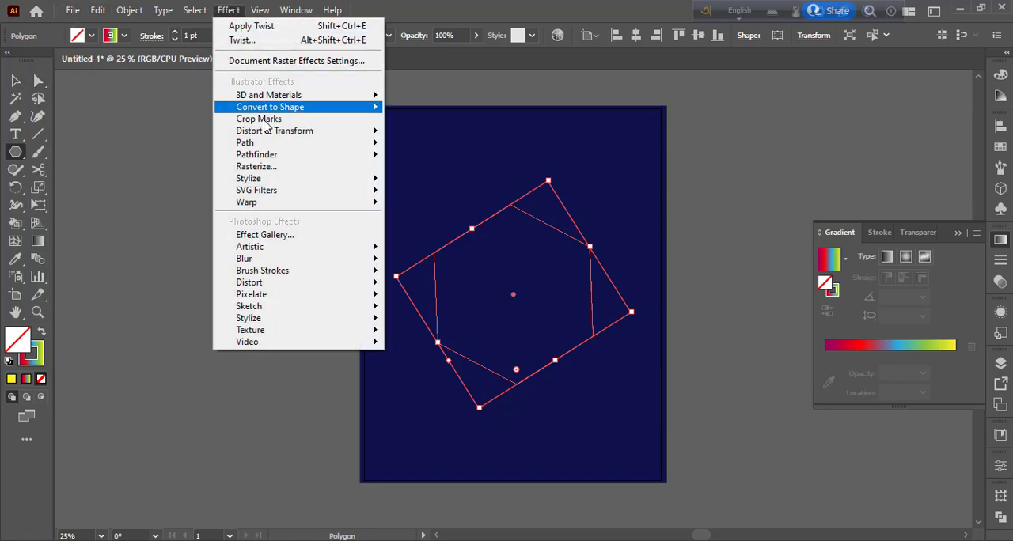
mouse_move(300, 133)
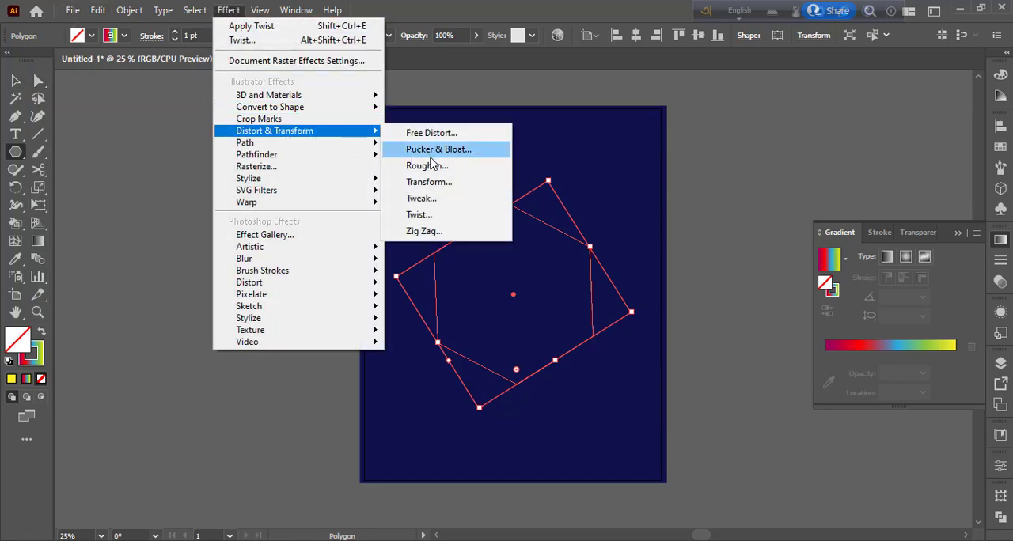
left_click(446, 182)
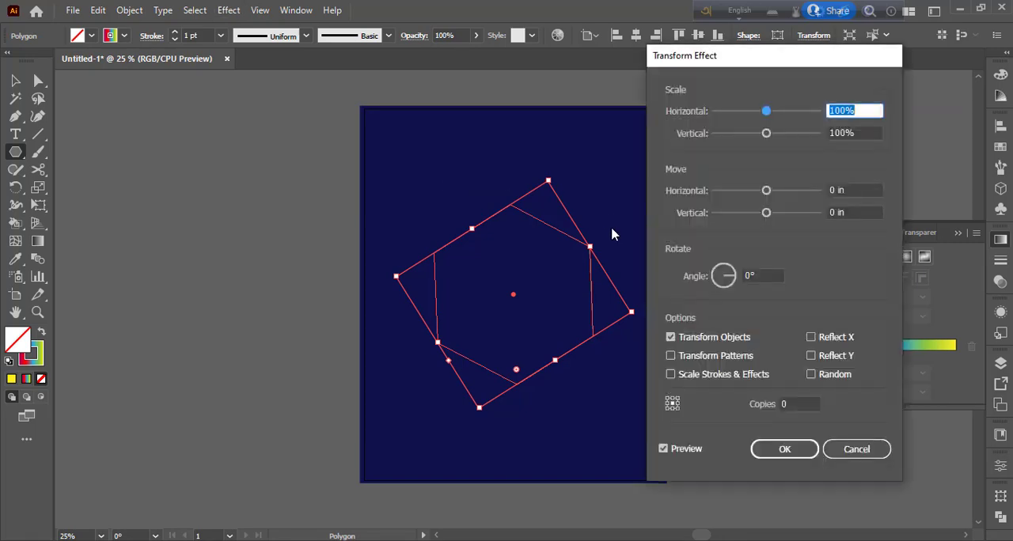
left_click(764, 275)
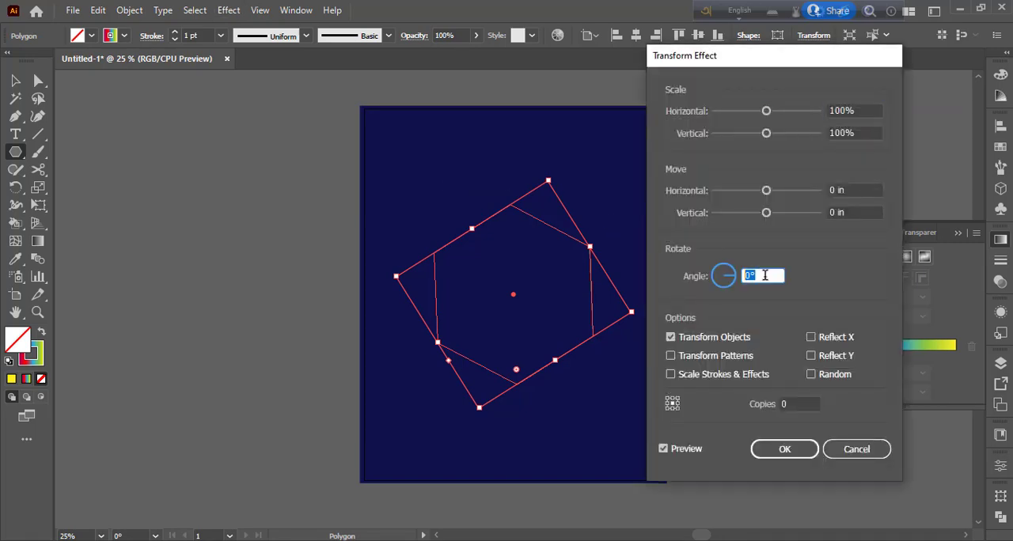
type("19")
left_click(862, 113)
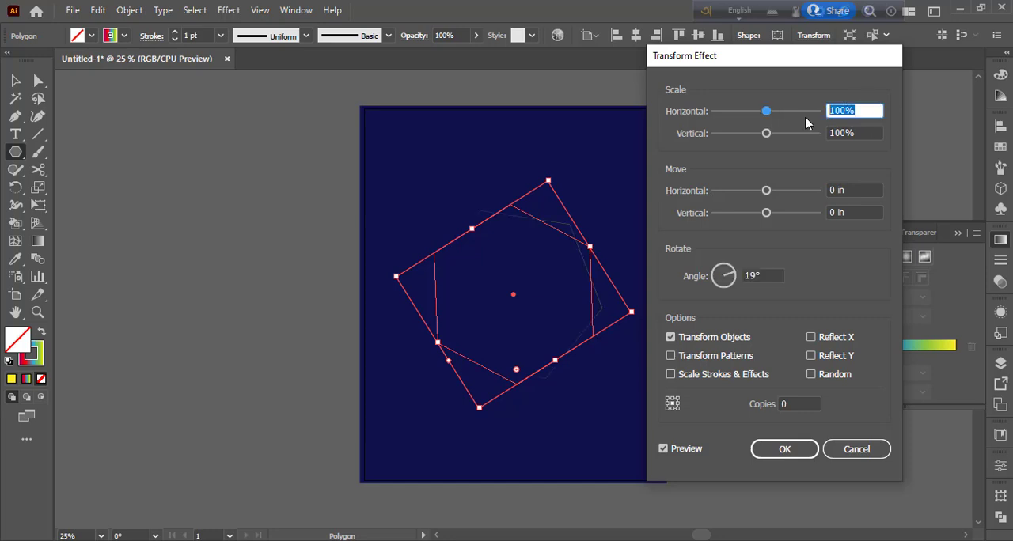
type("92")
left_click(831, 133)
type("92")
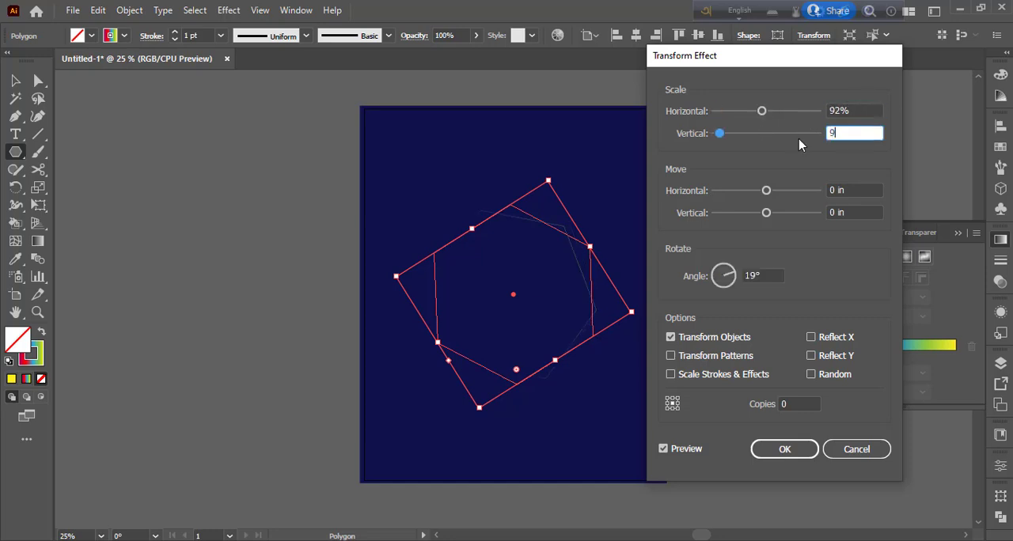
- Set the Transform effect to 56 copies and apply it to the polygon
left_click(782, 405)
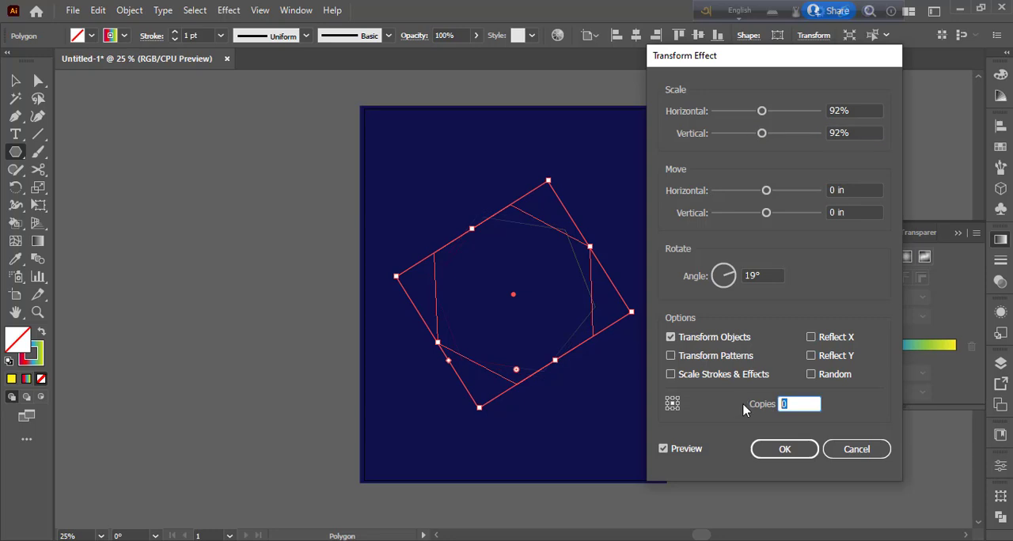
key("Up")
key("Up")
key("Up")
key("Up")
key("Up")
key("Up")
key("Up")
key("Up")
key("Up")
key("Up")
key("Up")
key("Up")
key("Up")
key("Up")
key("Up")
key("Up")
key("Up")
key("Up")
key("Up")
key("Up")
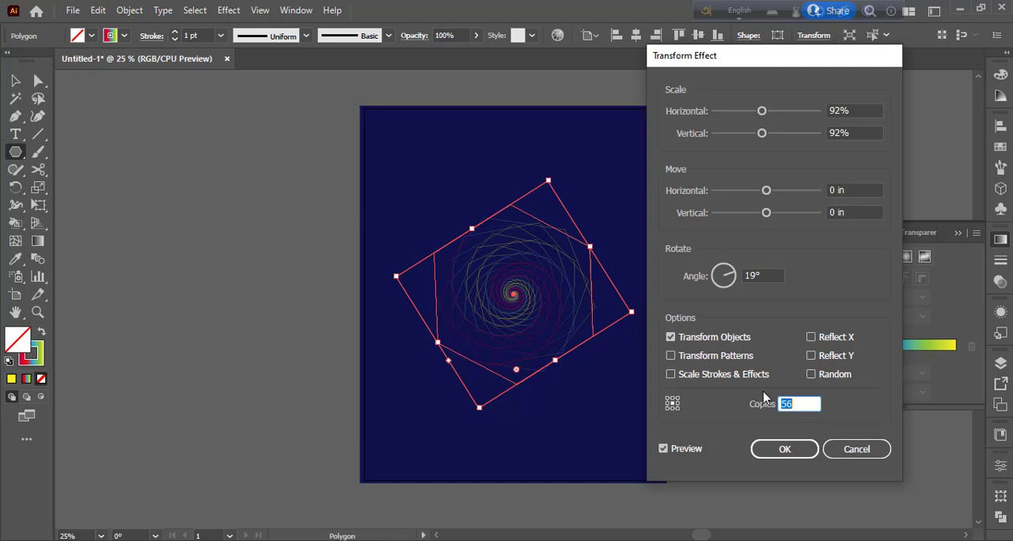
left_click(783, 452)
- Enlarge the spiral polygon proportionally about its center until its bounding box spans roughly the artboard's width
left_click(16, 80)
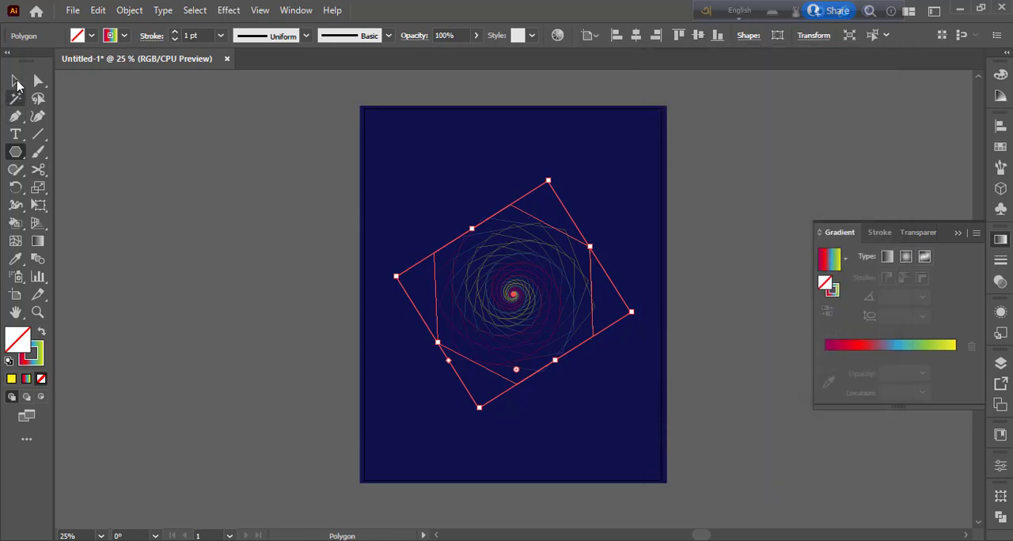
left_click(226, 294)
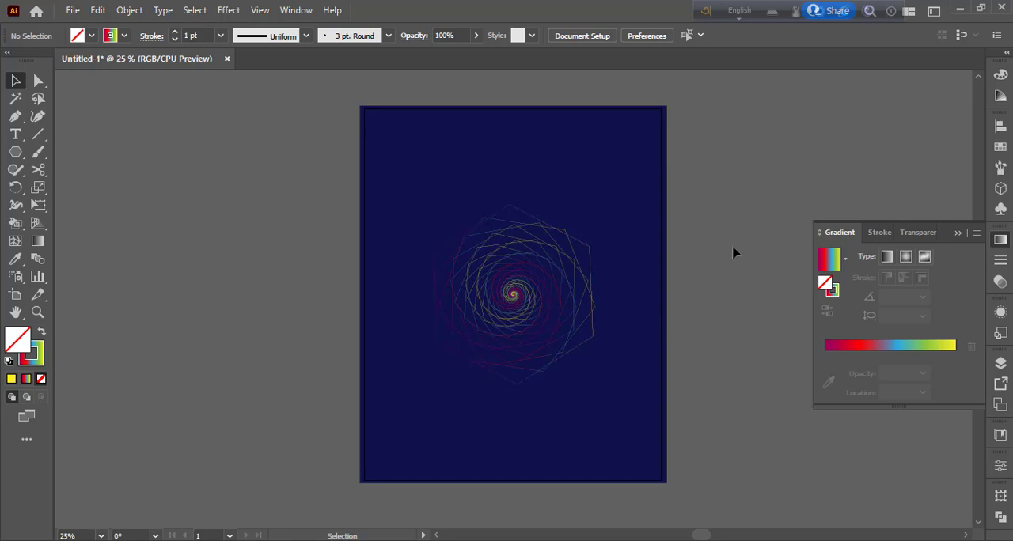
left_click(521, 316)
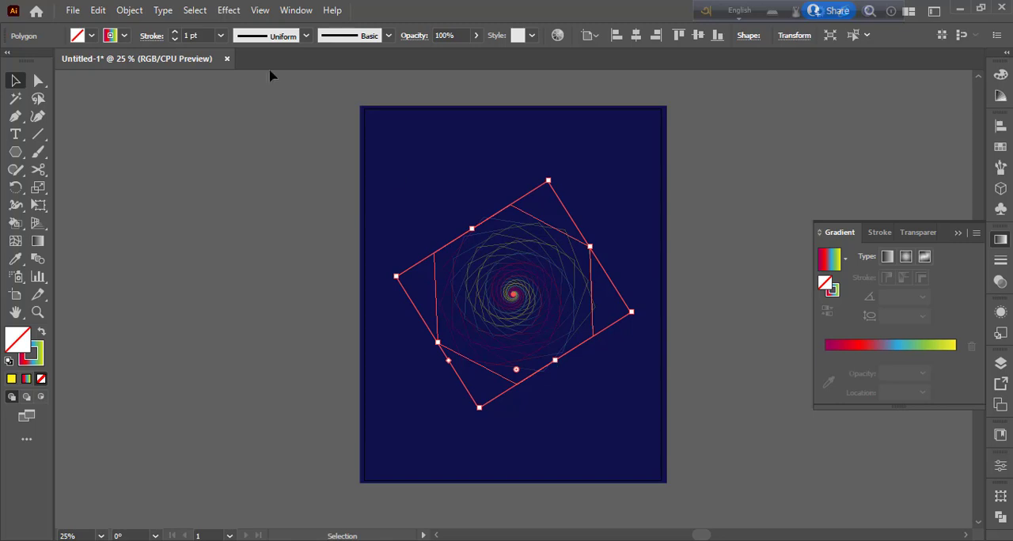
left_click_drag(555, 360, 568, 381)
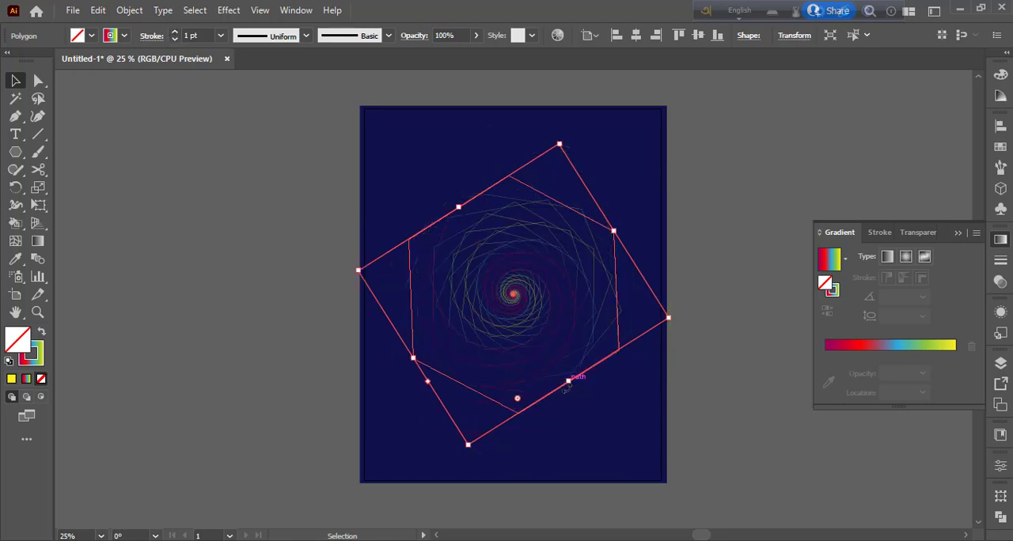
- Apply a Zig Zag effect to the spiral with an absolute size of 0.86 in, 14 ridges per segment and corner points
left_click(236, 10)
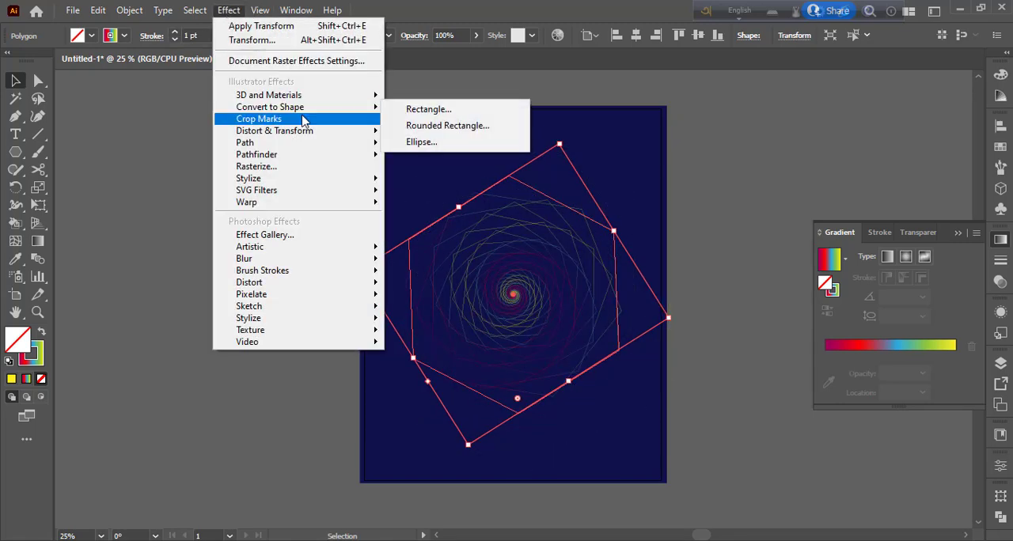
mouse_move(306, 135)
left_click(461, 231)
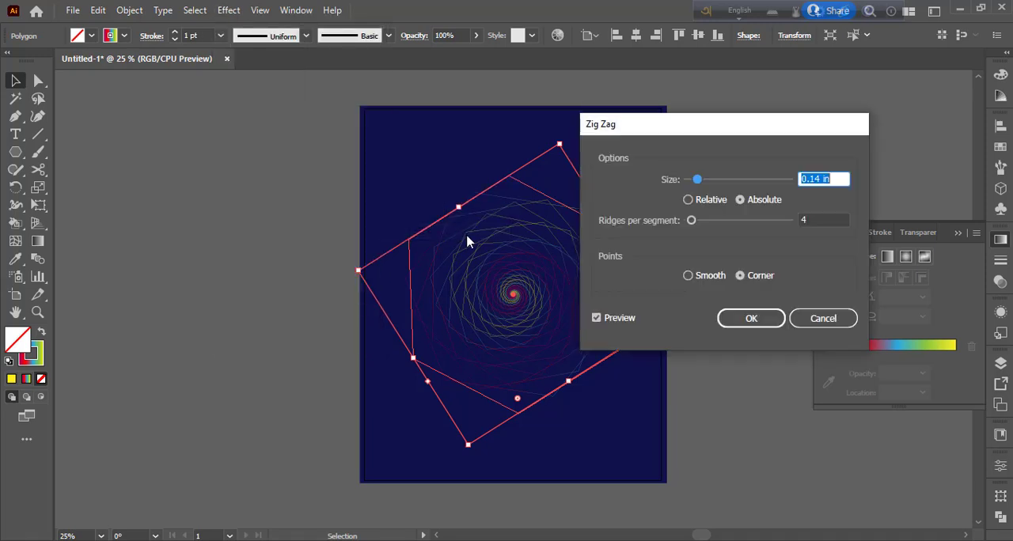
left_click_drag(691, 220, 705, 220)
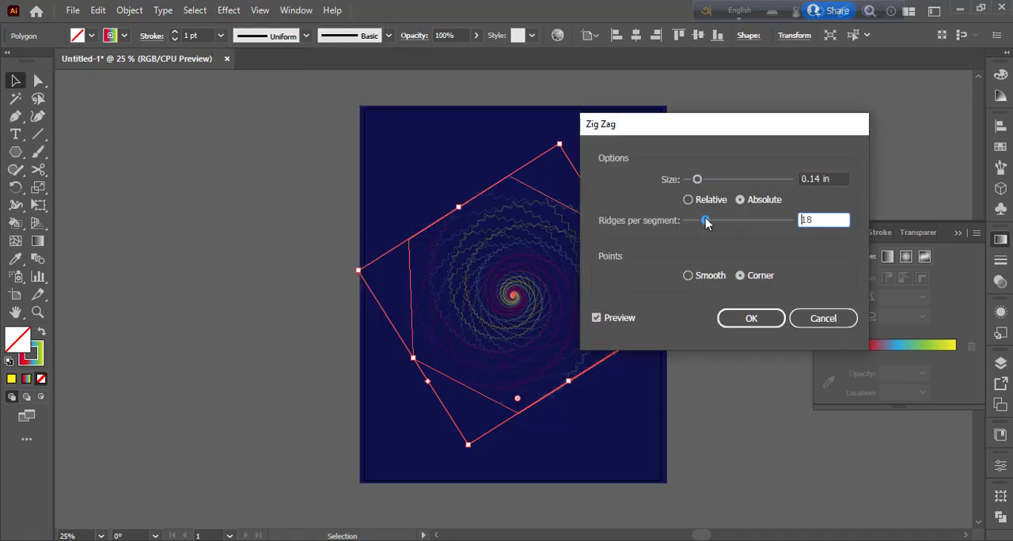
left_click_drag(697, 179, 753, 188)
mouse_move(706, 220)
left_mouse_down()
mouse_move(740, 226)
mouse_move(701, 220)
left_mouse_up()
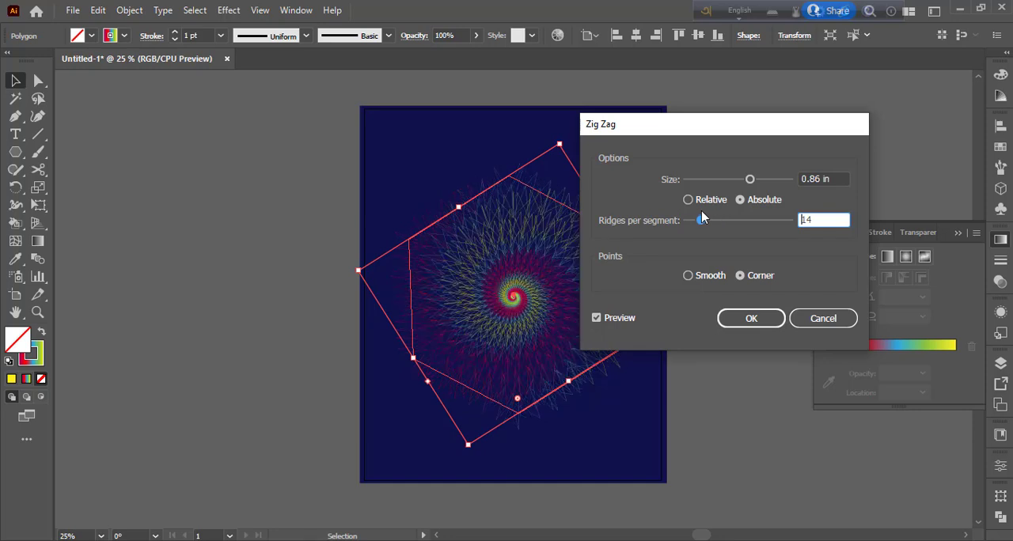
left_click(751, 317)
- Apply a Tweak effect to the spiral with relative amounts of 0% horizontal and 38% vertical, and deselect the artwork
left_click(228, 11)
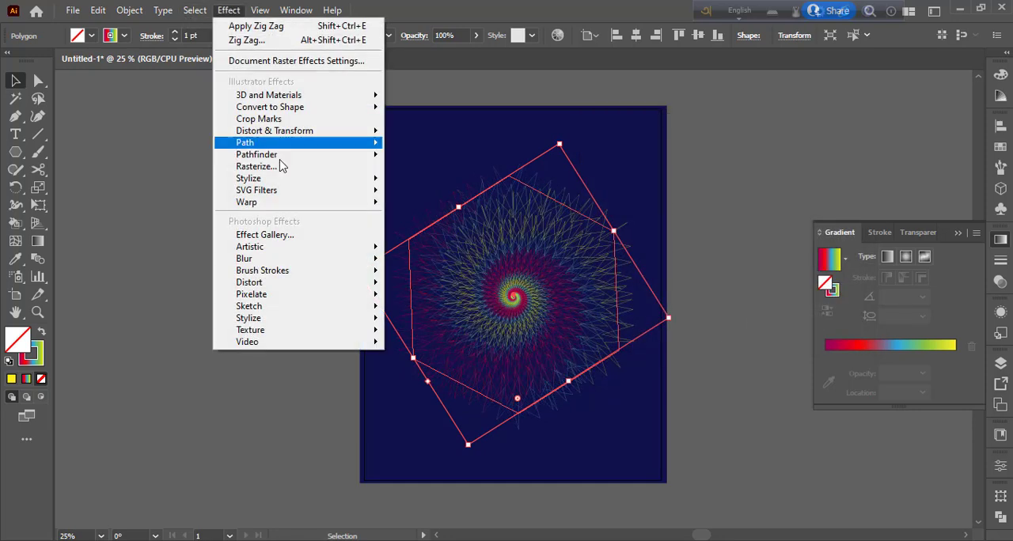
mouse_move(305, 133)
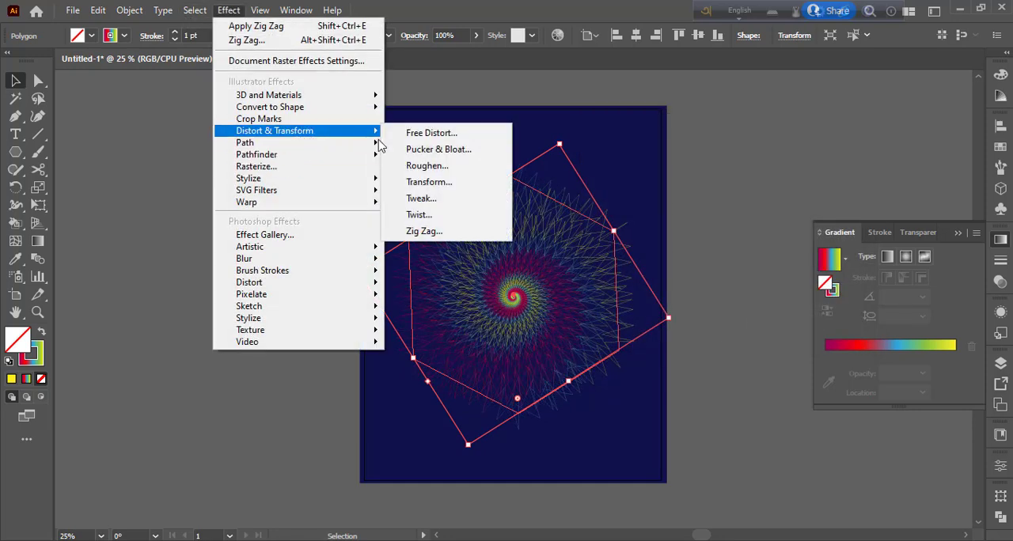
left_click(441, 204)
left_click_drag(478, 149, 692, 130)
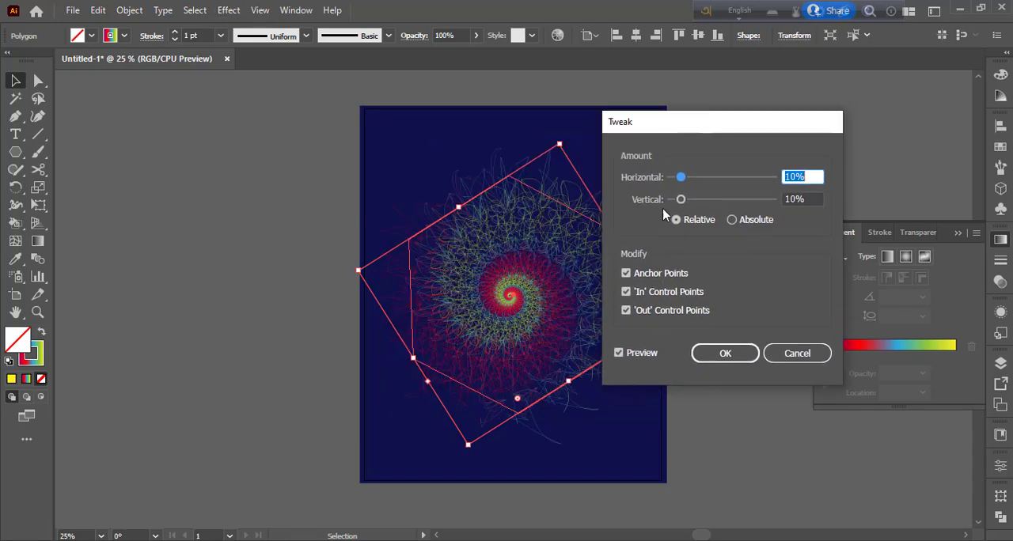
left_click_drag(681, 199, 708, 201)
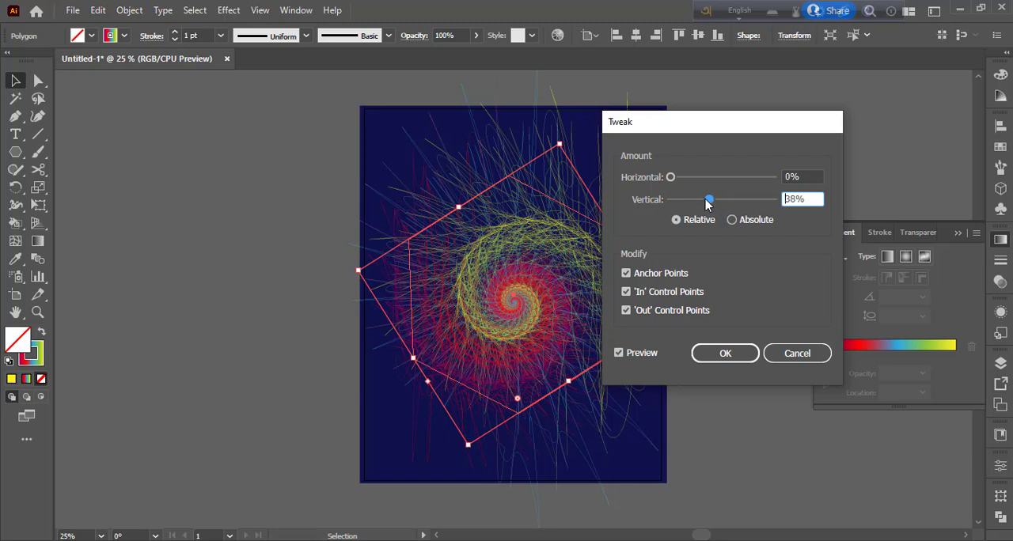
left_click(725, 353)
left_click(737, 258)
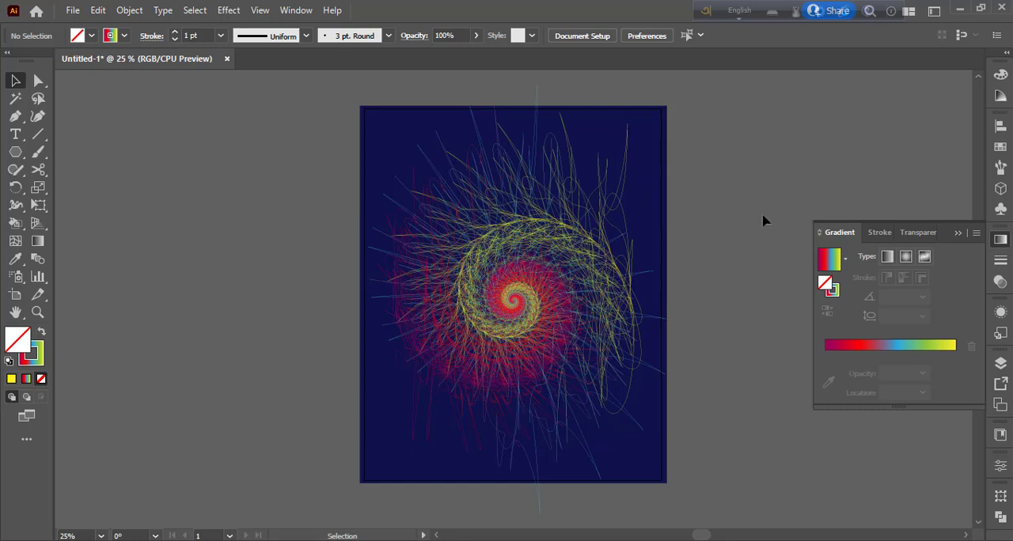
- Draw a circle on the empty canvas left of the artboard and give it a solid medium-dark blue fill without a stroke
left_click_drag(15, 152, 55, 204)
key("l")
left_click_drag(214, 217, 254, 264)
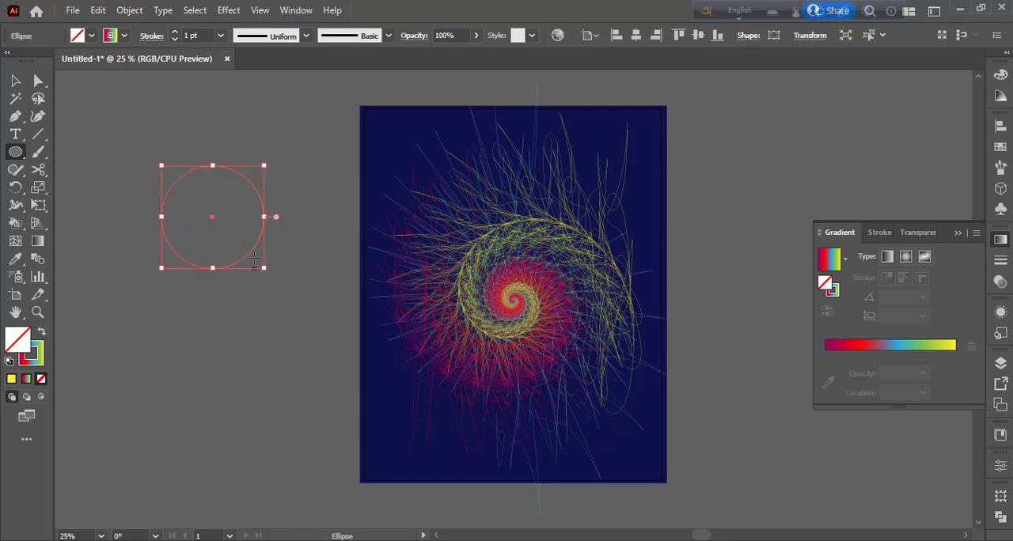
left_click(41, 335)
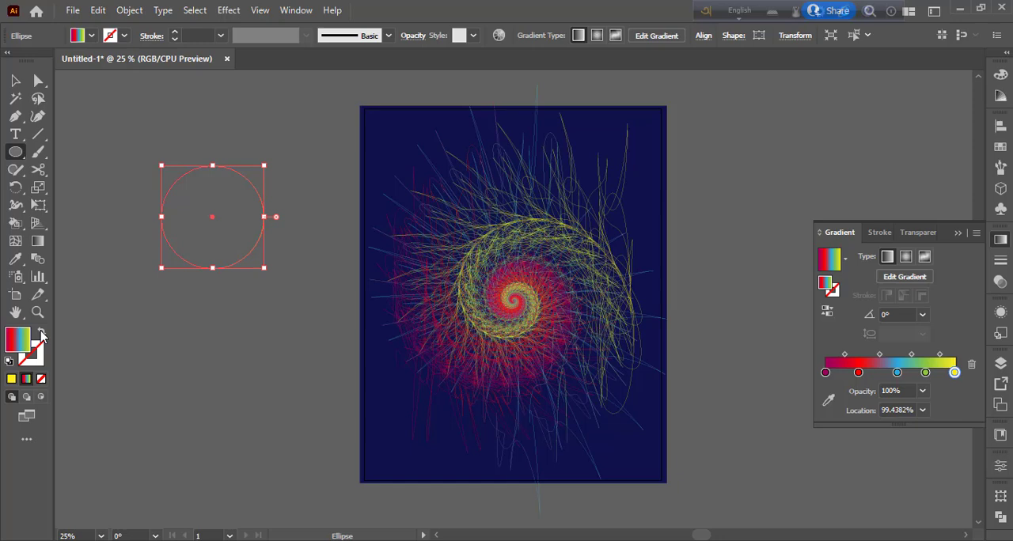
left_click(91, 36)
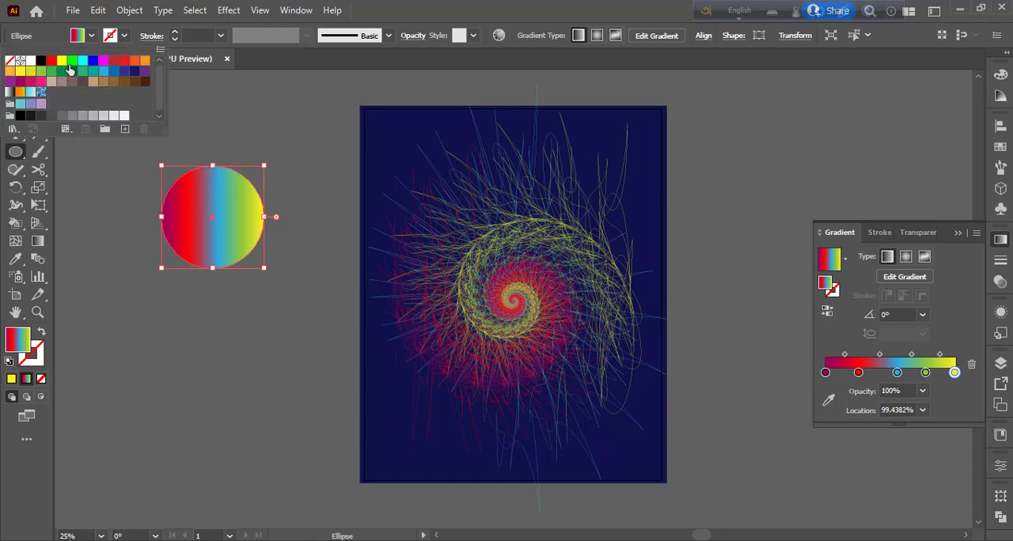
left_click(113, 73)
left_click(135, 73)
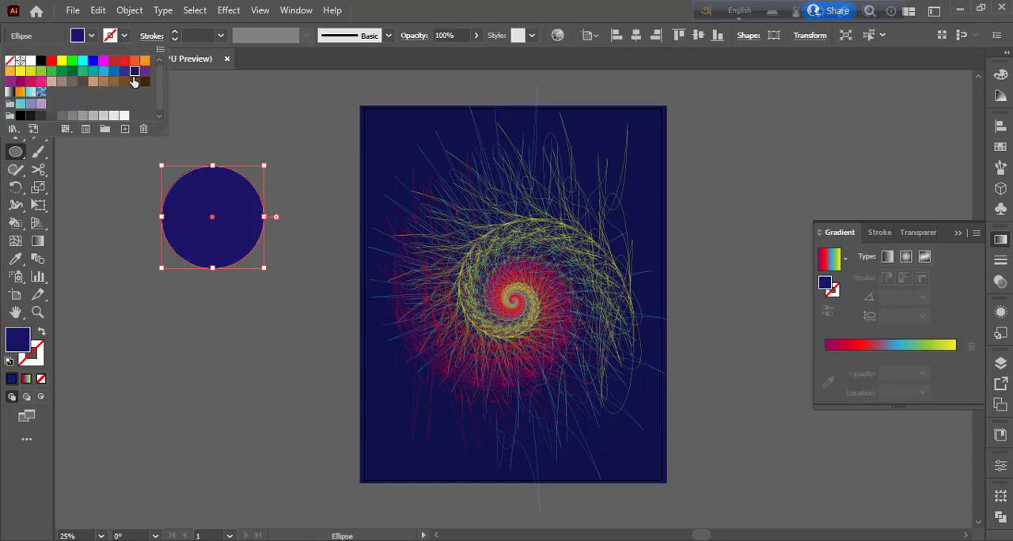
left_click(124, 73)
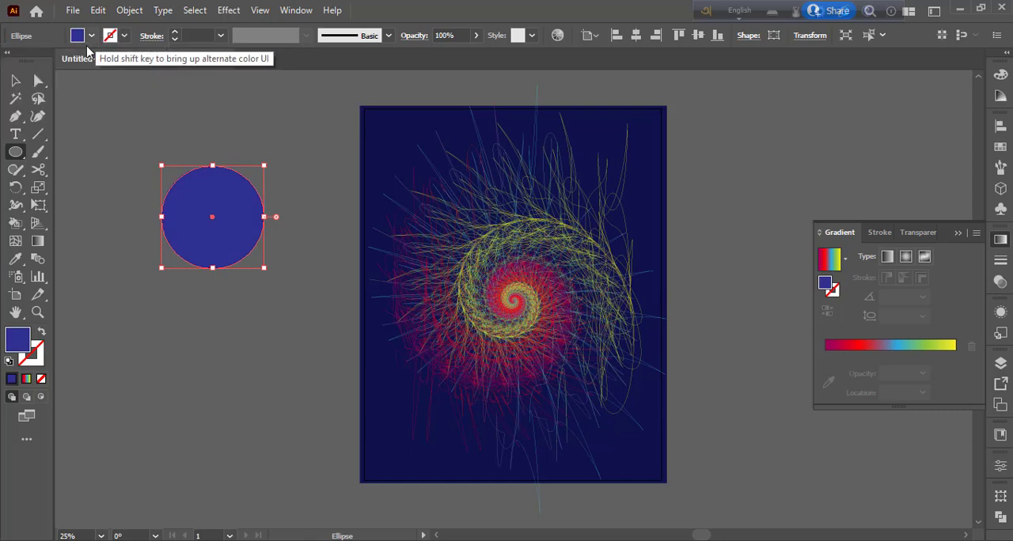
- Cut the blue circle in half at its left and right anchor points, keeping only the upper half closed with a straight edge
left_click(38, 169)
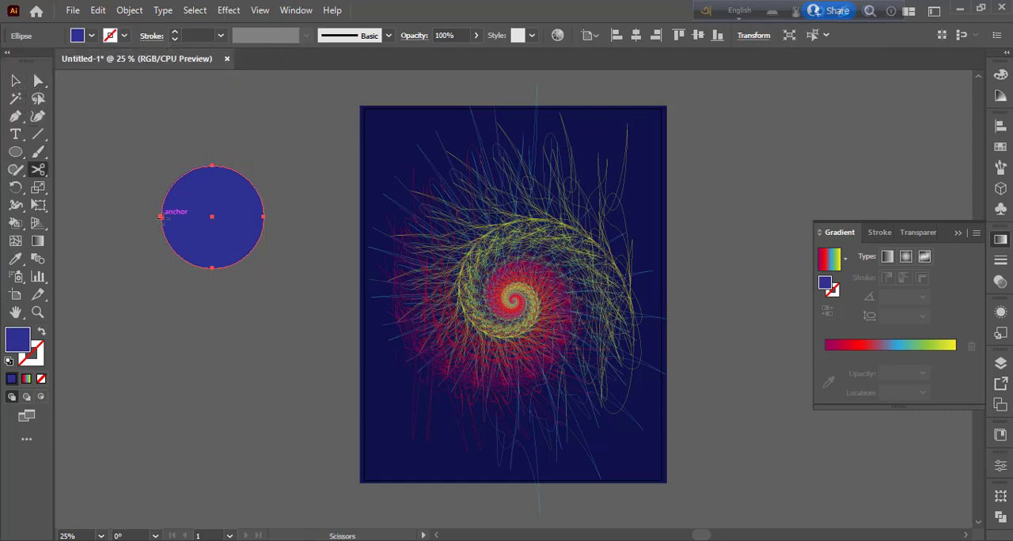
left_click(160, 216)
left_click(264, 216)
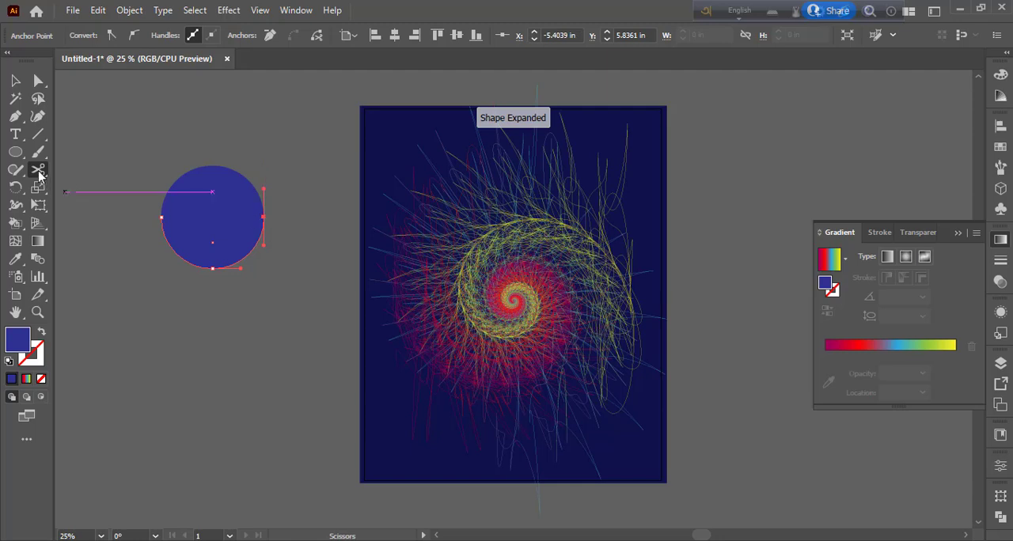
key("p")
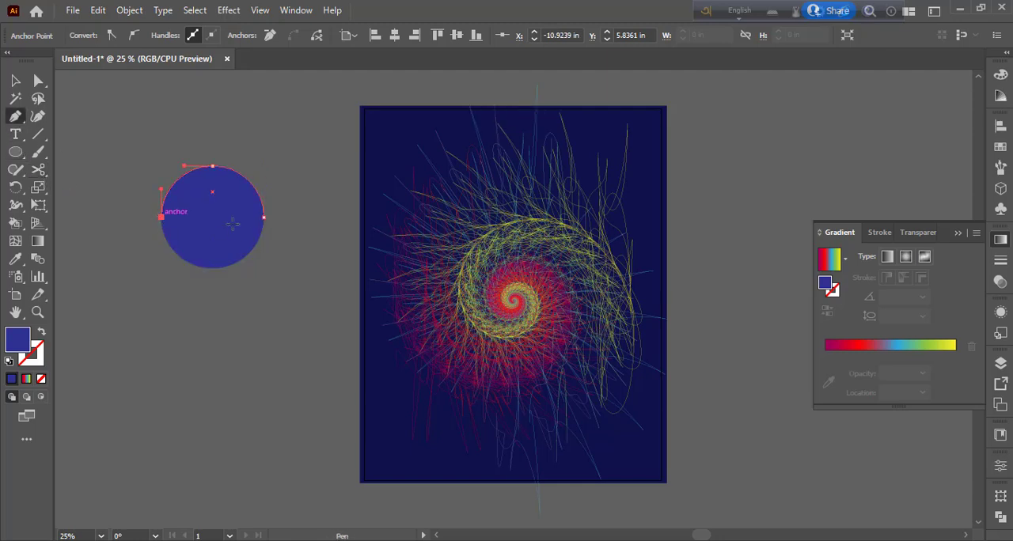
left_click(265, 216)
key("v")
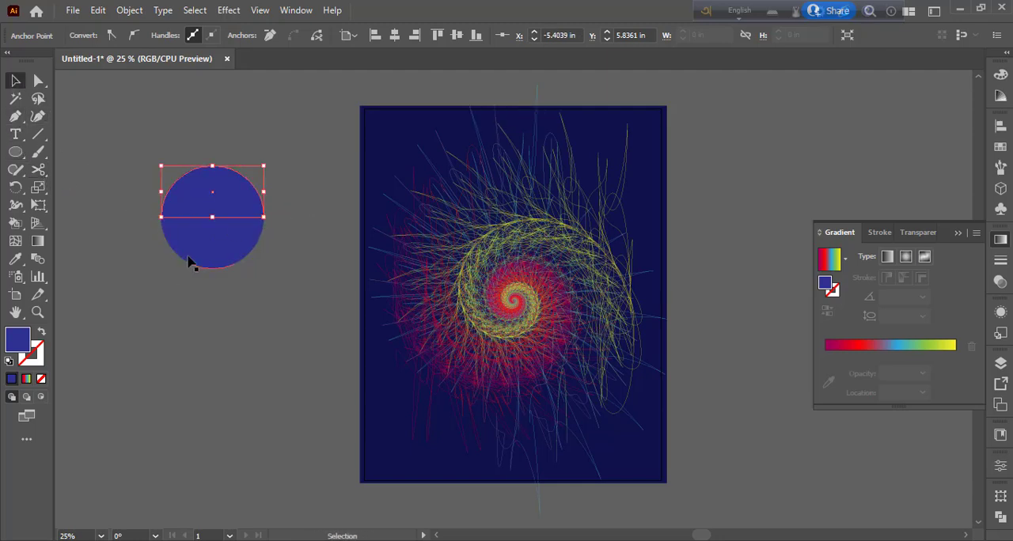
left_click(192, 262)
key("Delete")
- Rotate the blue half circle 90° clockwise and move it a little to the right, closer to the artboard
left_click(212, 214)
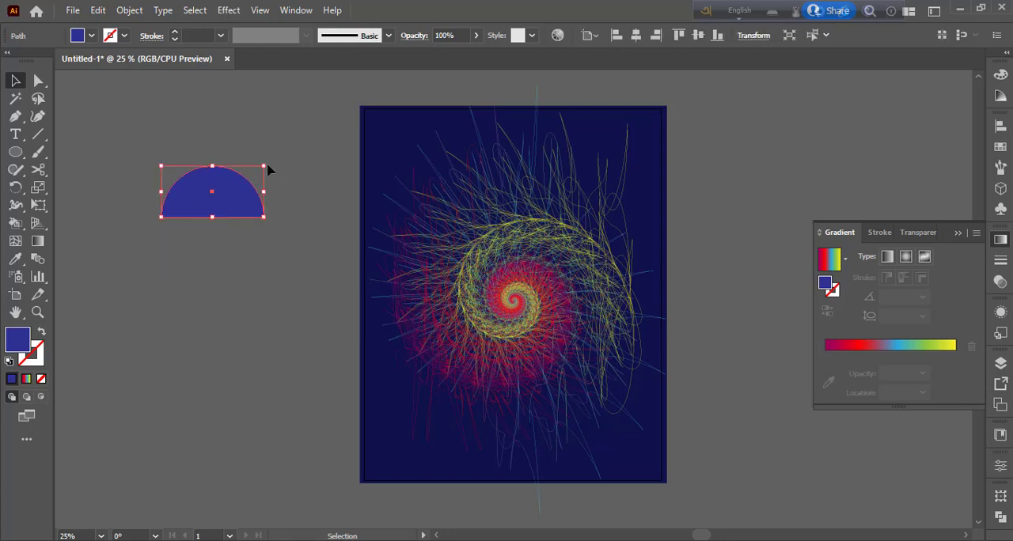
left_click_drag(271, 163, 262, 292)
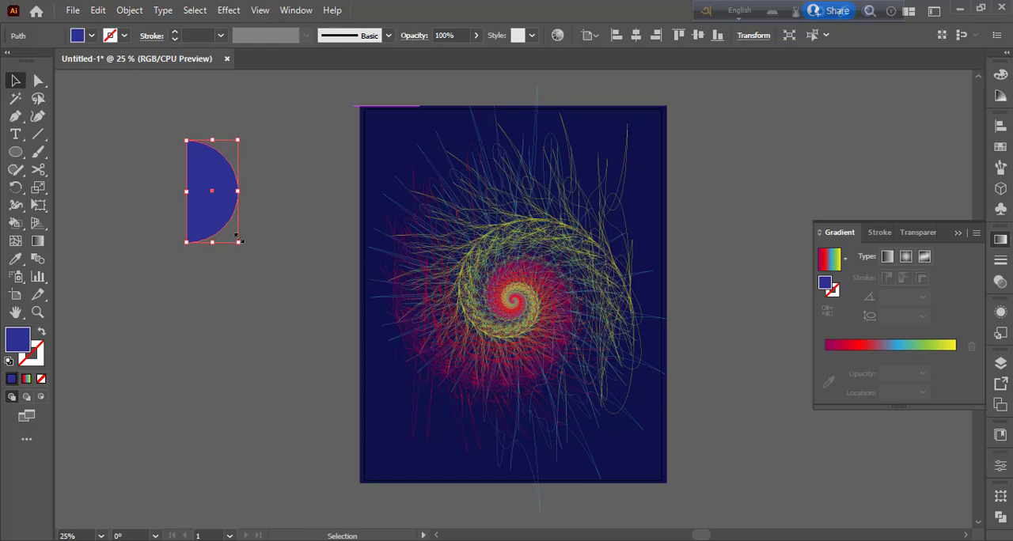
left_click_drag(234, 220, 299, 219)
- Draw a slightly smaller circle centered on the half circle's straight edge and fill it with yellow
left_click(15, 152)
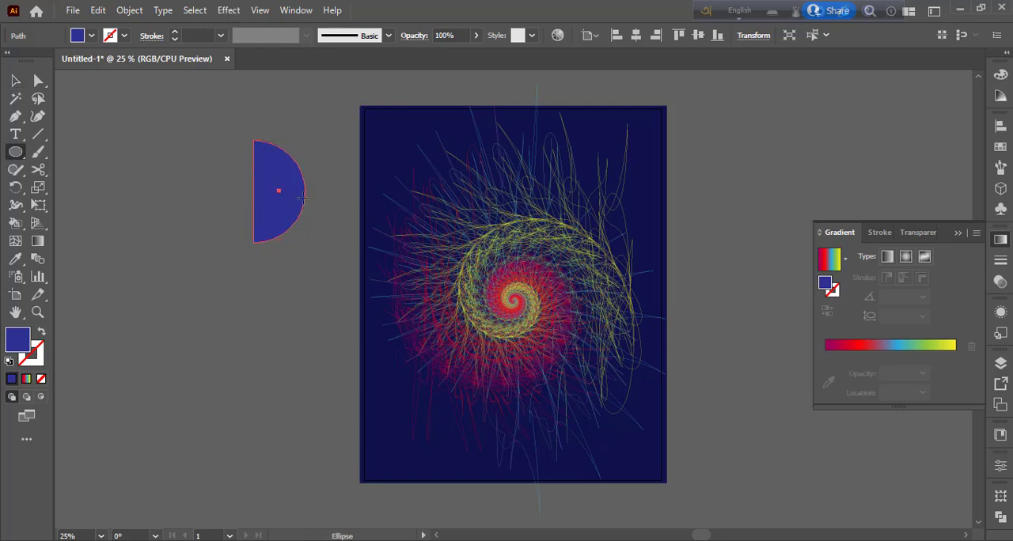
left_click_drag(253, 189, 293, 226)
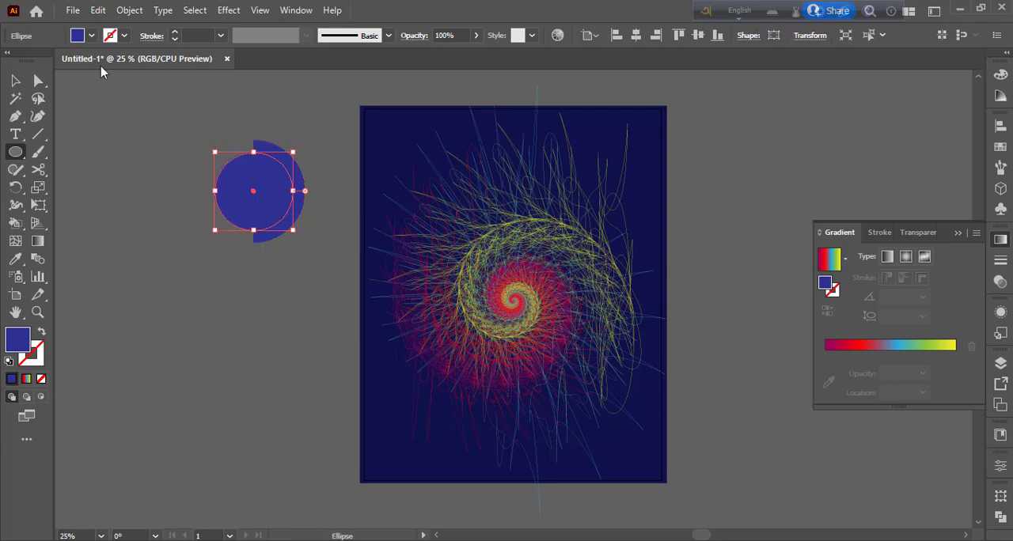
left_click(91, 36)
left_click(62, 61)
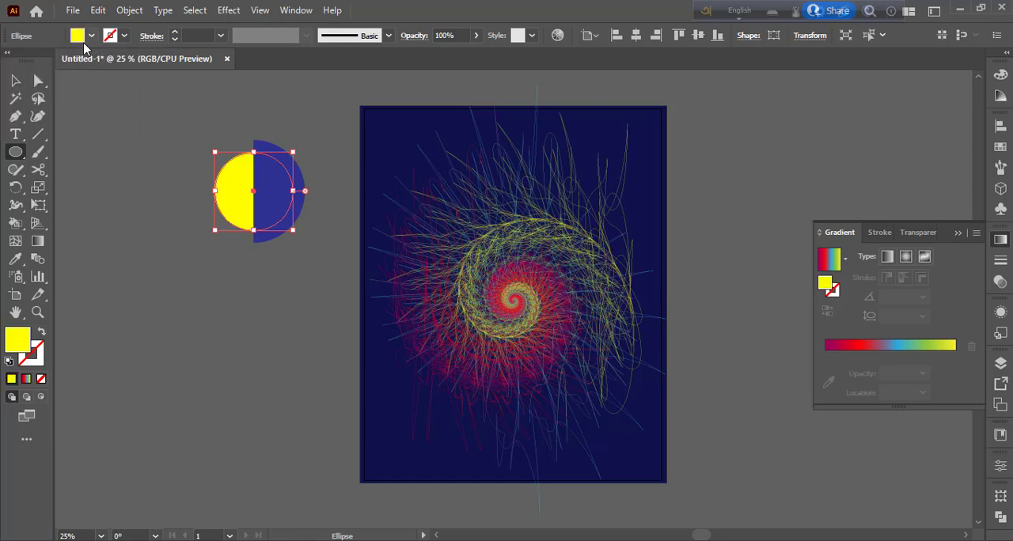
- Reduce the blue half circle's opacity to 81%
key("v")
left_click(278, 172)
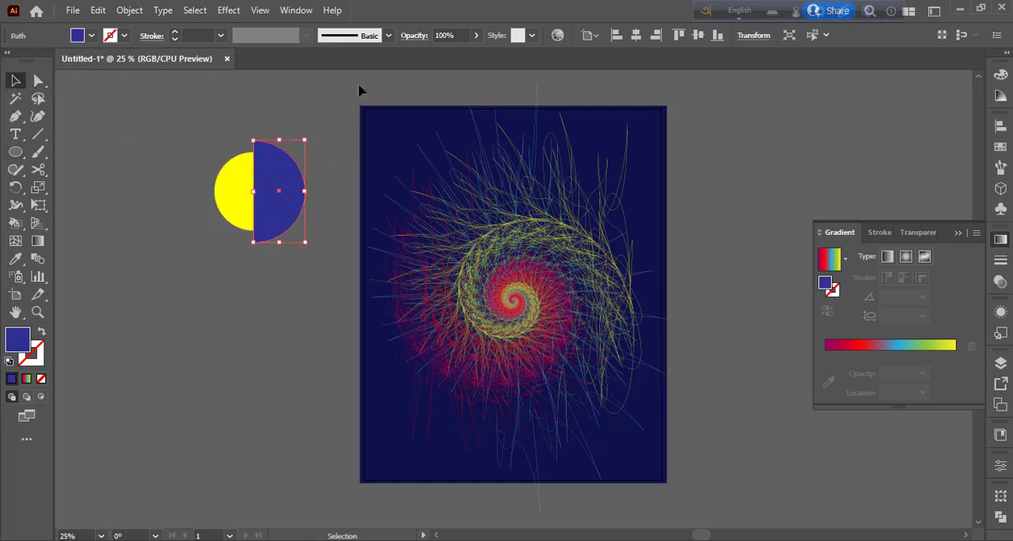
left_click(476, 36)
left_click_drag(475, 53, 463, 53)
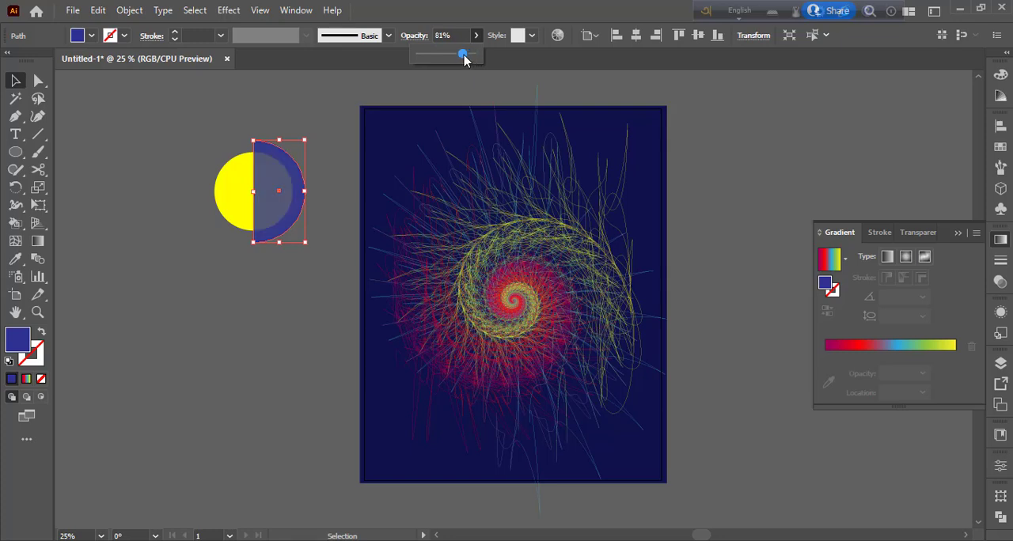
left_click(121, 185)
- Change the semi-transparent half circle's fill from blue to red
left_click(261, 171)
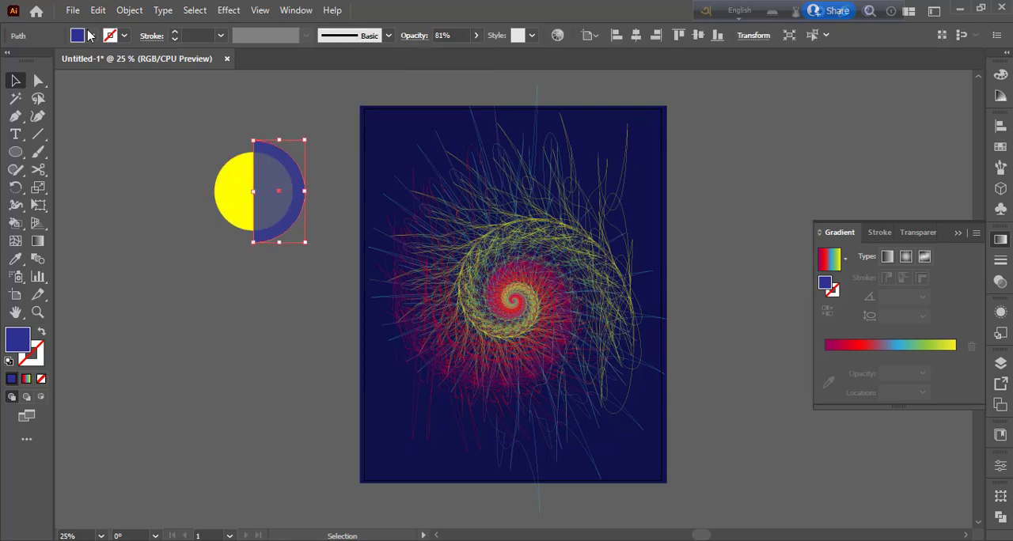
left_click(92, 35)
left_click(115, 72)
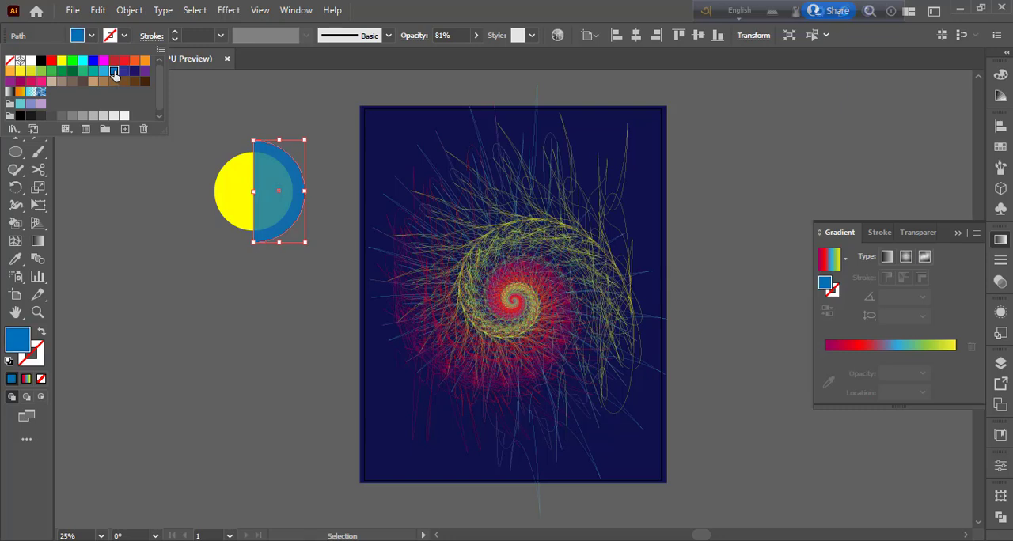
left_click(123, 62)
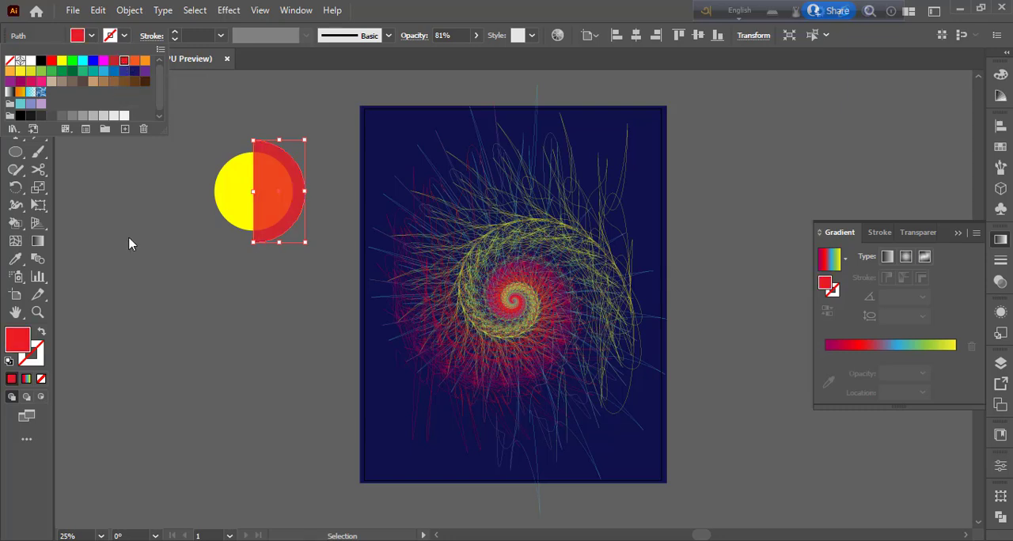
key("Escape")
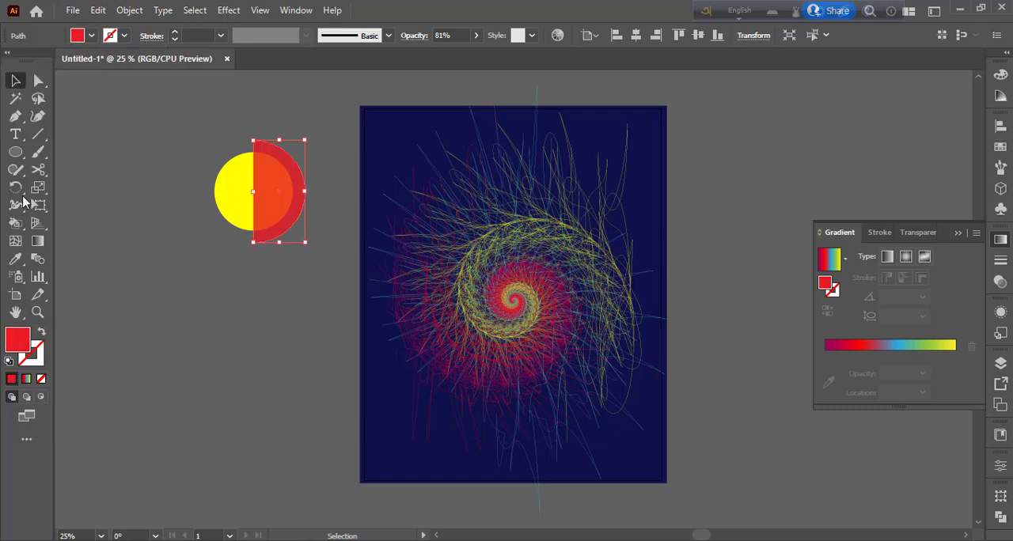
- Draw a larger red circle centered on the yellow circle and cut it at its top and bottom anchor points, keeping only the right half
key("l")
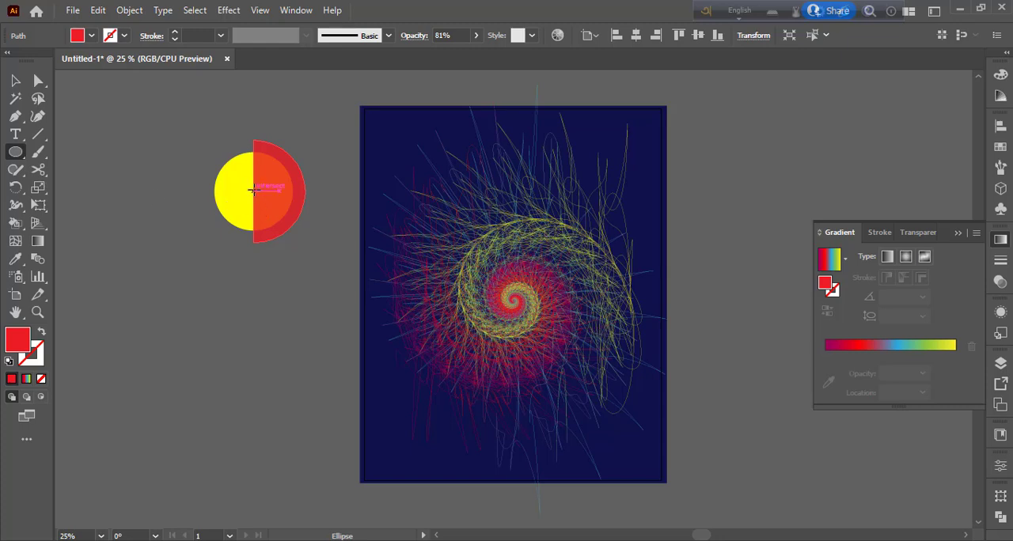
left_click_drag(253, 190, 291, 257)
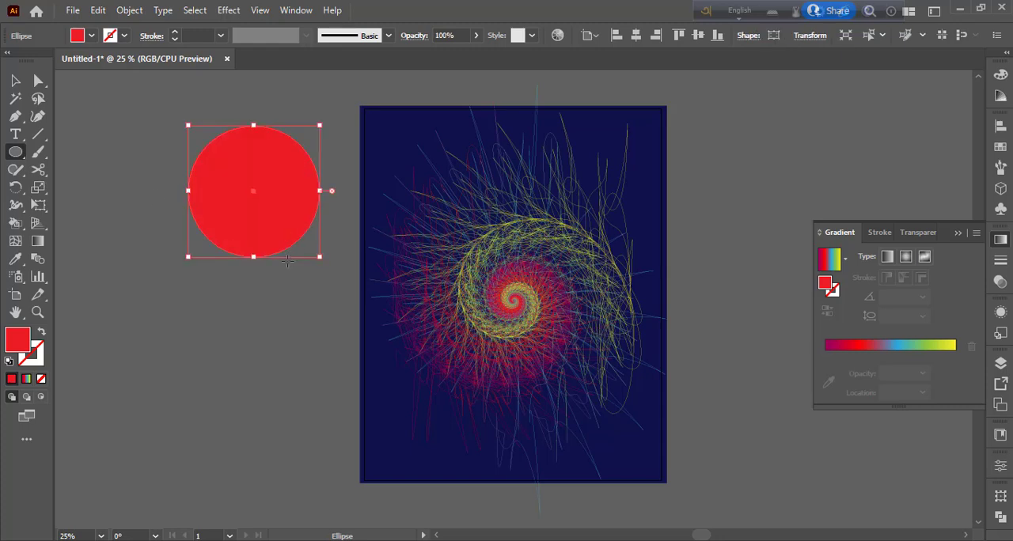
left_click(38, 169)
left_click(253, 125)
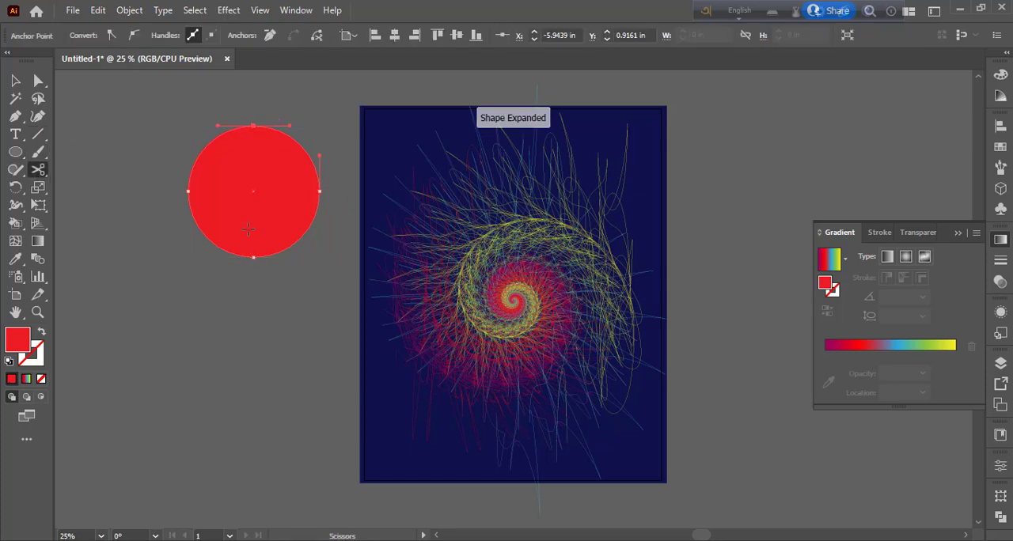
left_click(253, 256)
key("v")
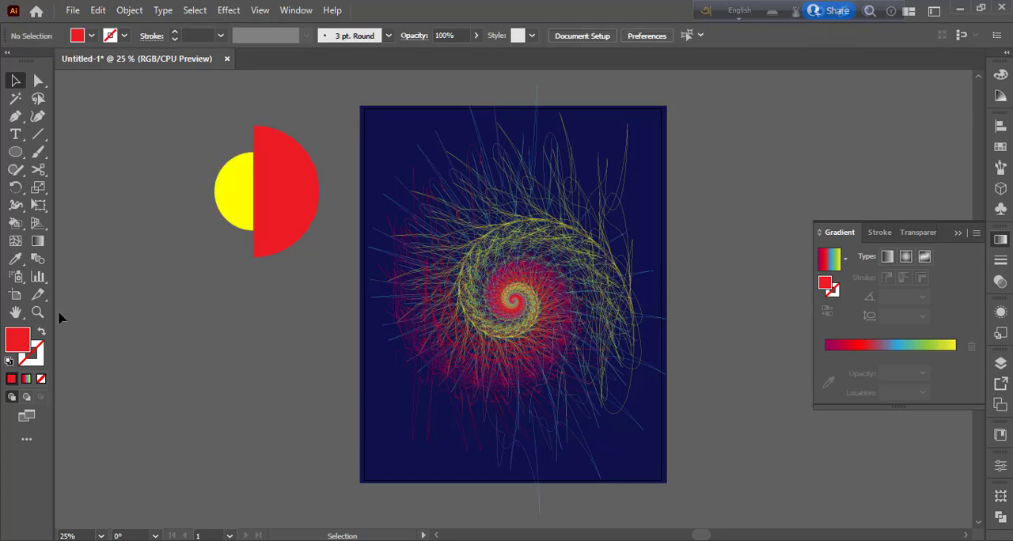
- Turn the large red half circle into an unfilled arc with a 13 pt red stroke
left_click(41, 333)
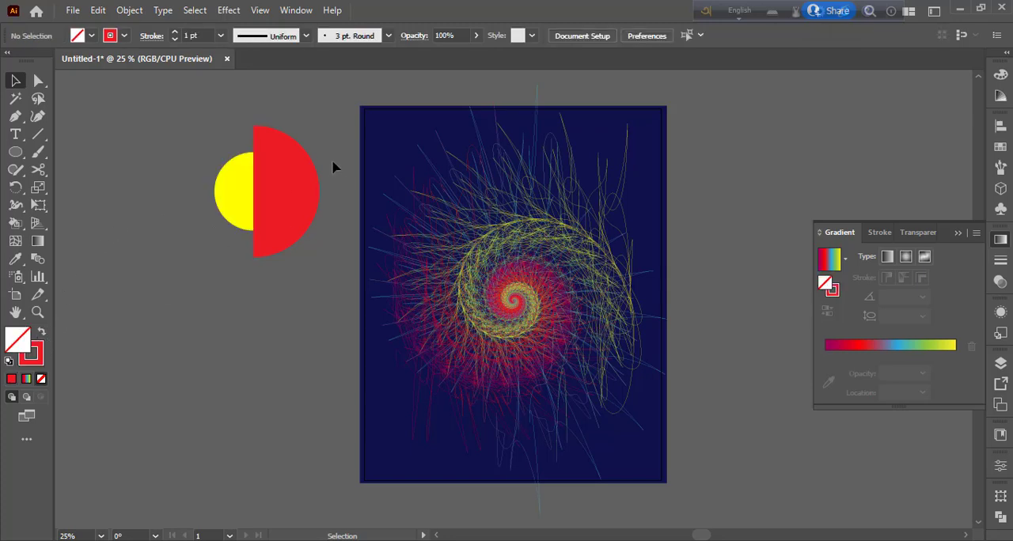
left_click(269, 183)
left_click(42, 332)
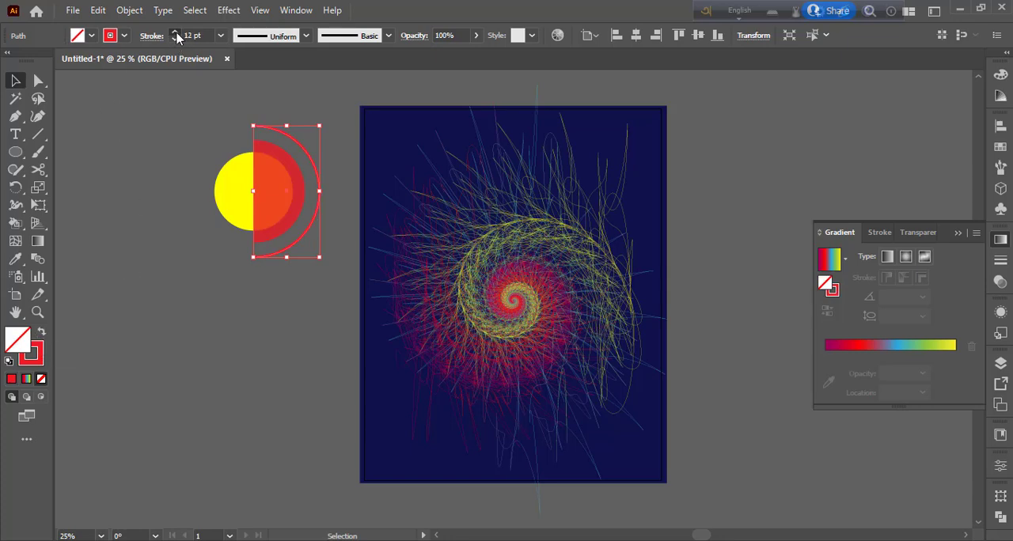
left_click(171, 185)
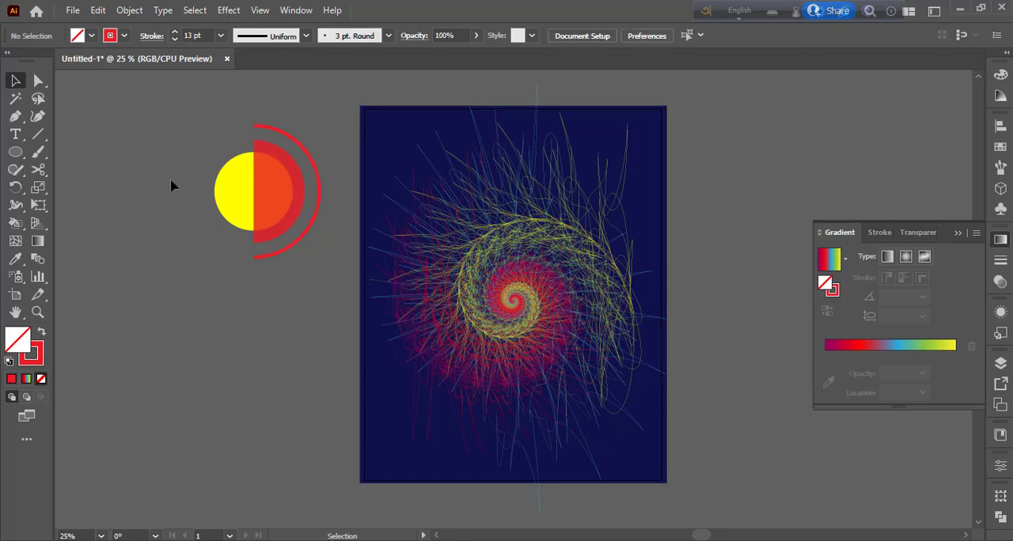
- Make the outer arc's stroke white and thin it to 3 pt
left_click(316, 167)
left_click(125, 36)
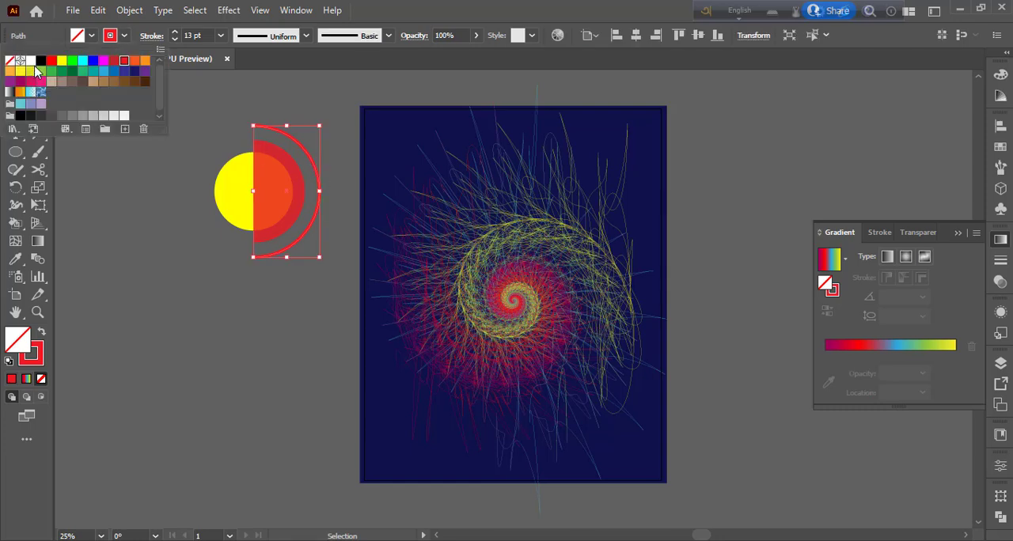
left_click(30, 61)
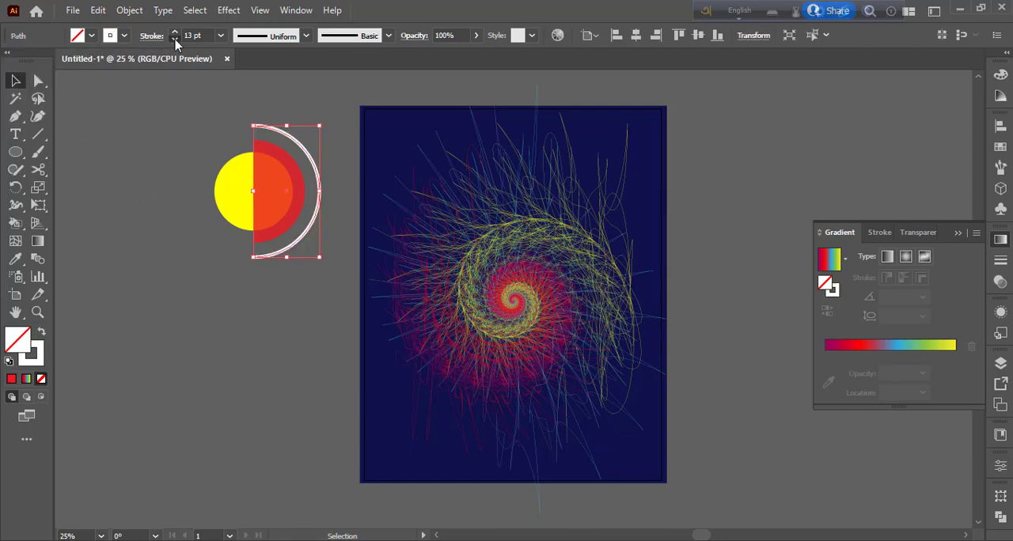
left_click(174, 39)
left_click(116, 211)
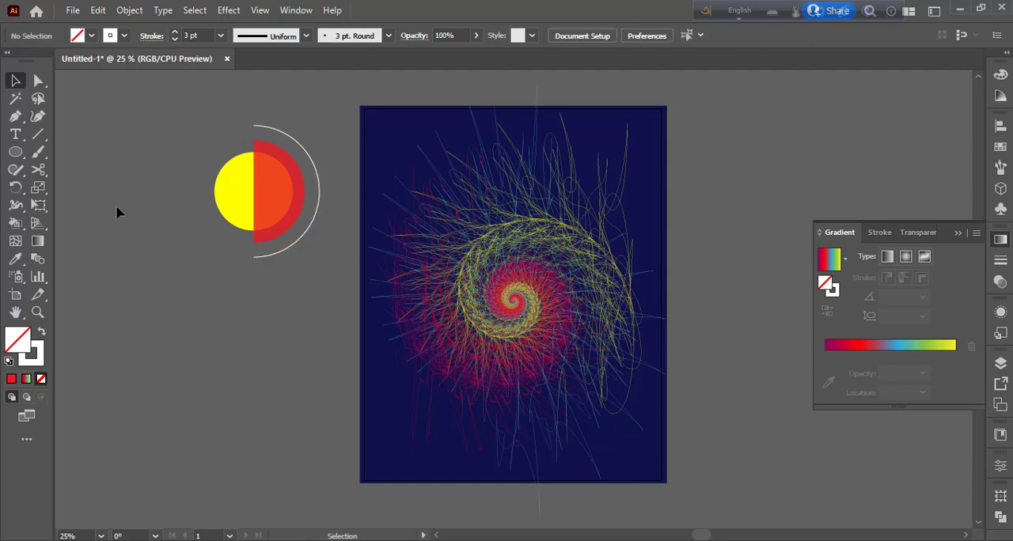
- Group the yellow circle, red half circle and white arc, and move the group onto the center of the spiral
left_click_drag(181, 124, 322, 261)
key("a")
key("v")
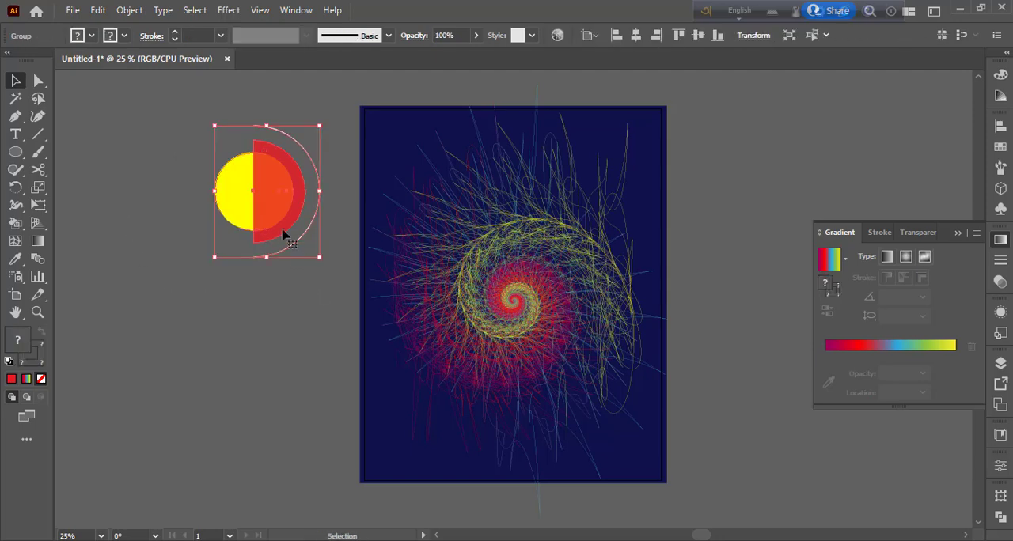
left_click_drag(260, 197, 515, 303)
left_click(220, 230)
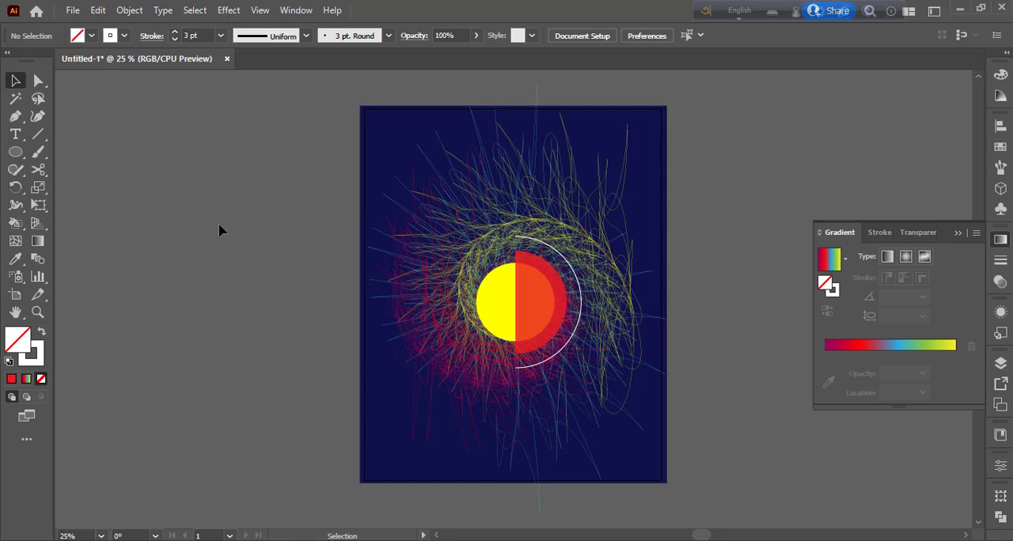
- Scale the circle group down proportionally and align it with the spiral's center
left_click(515, 330)
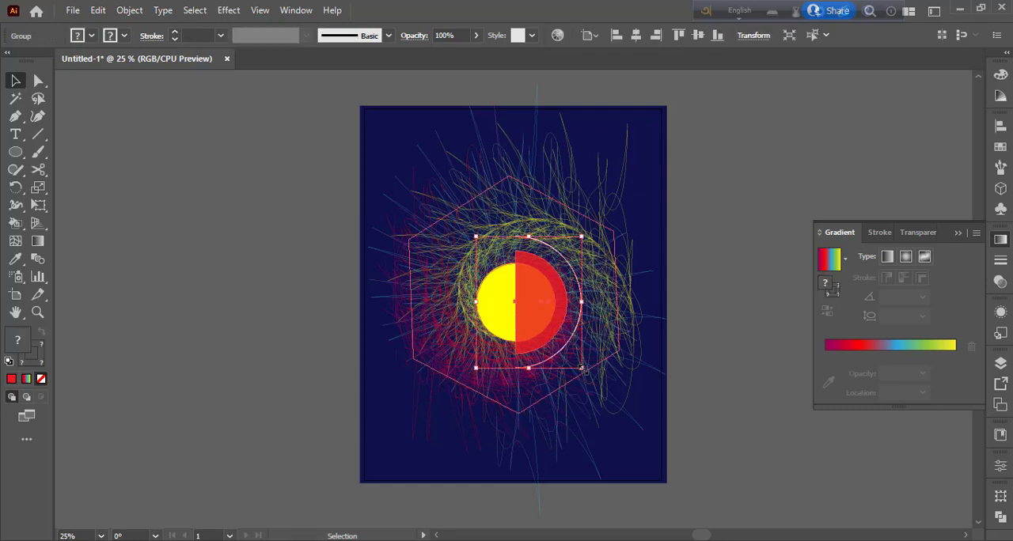
left_click_drag(582, 368, 562, 357)
left_click_drag(525, 308, 522, 304)
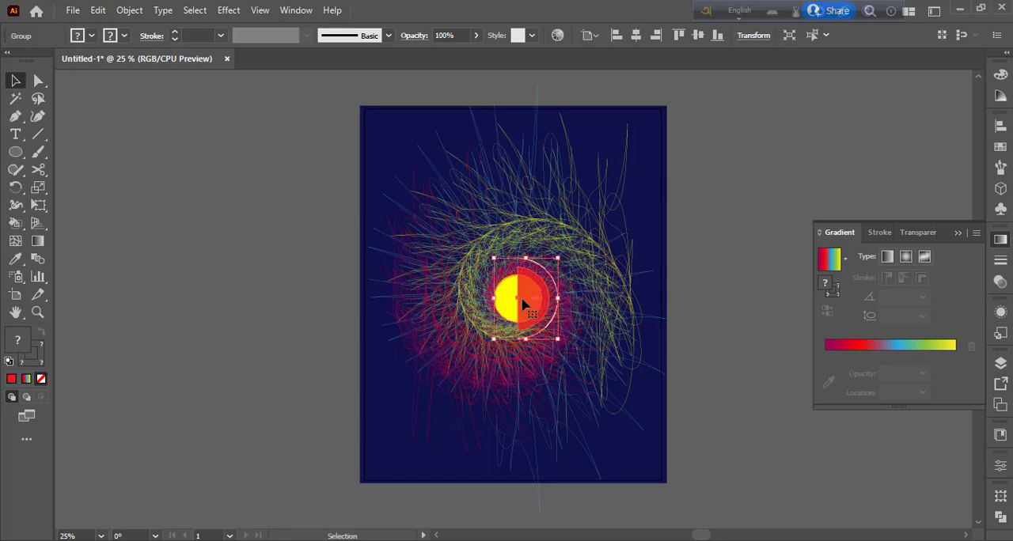
left_click(730, 242)
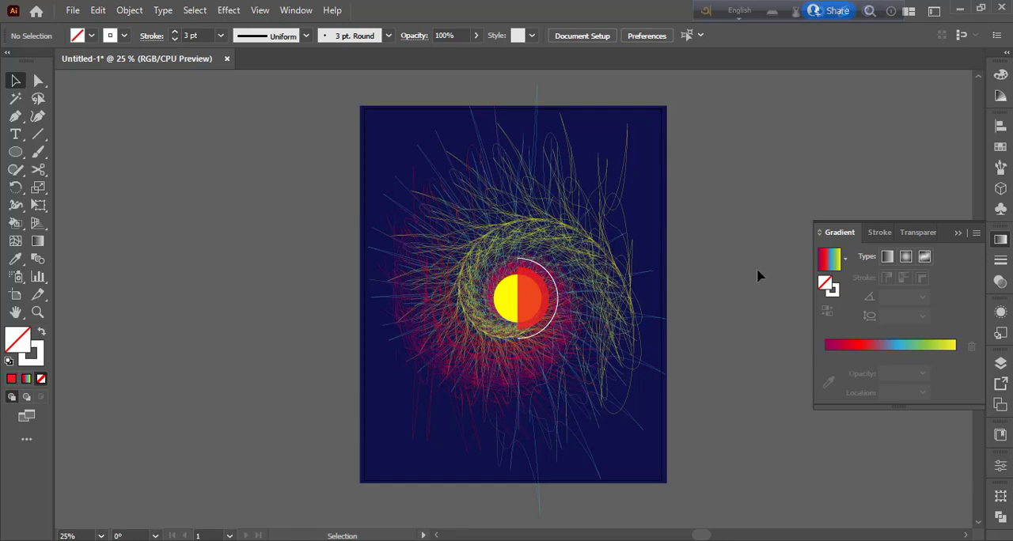
- Create an area text box with Lorem ipsum placeholder text in the lower-left corner of the artboard
left_click(17, 138)
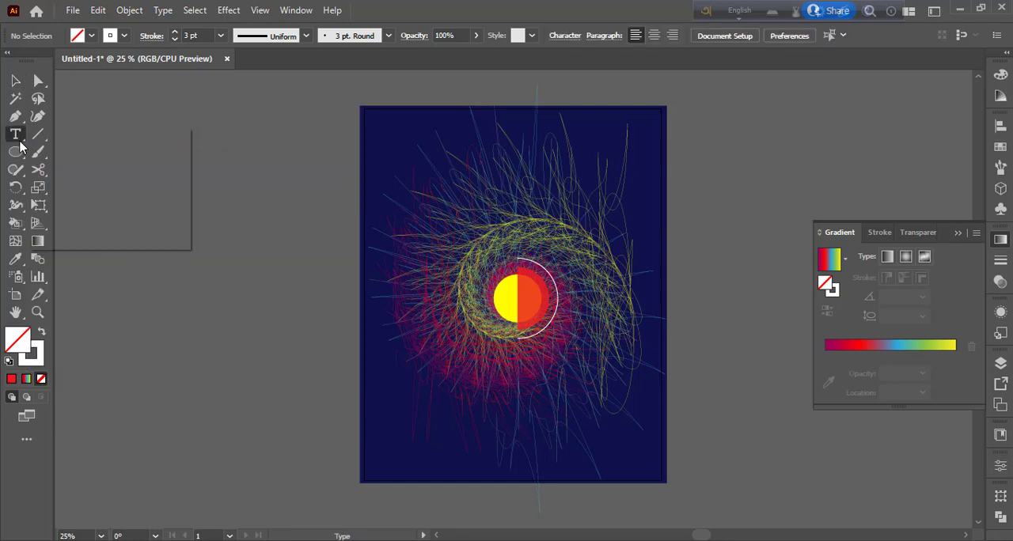
left_click_drag(20, 142, 76, 137)
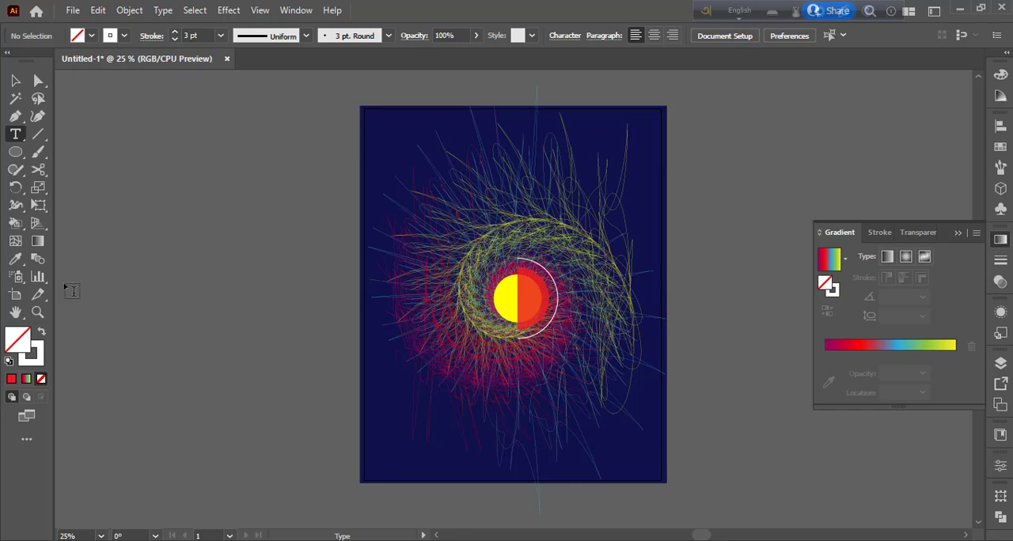
left_click(41, 335)
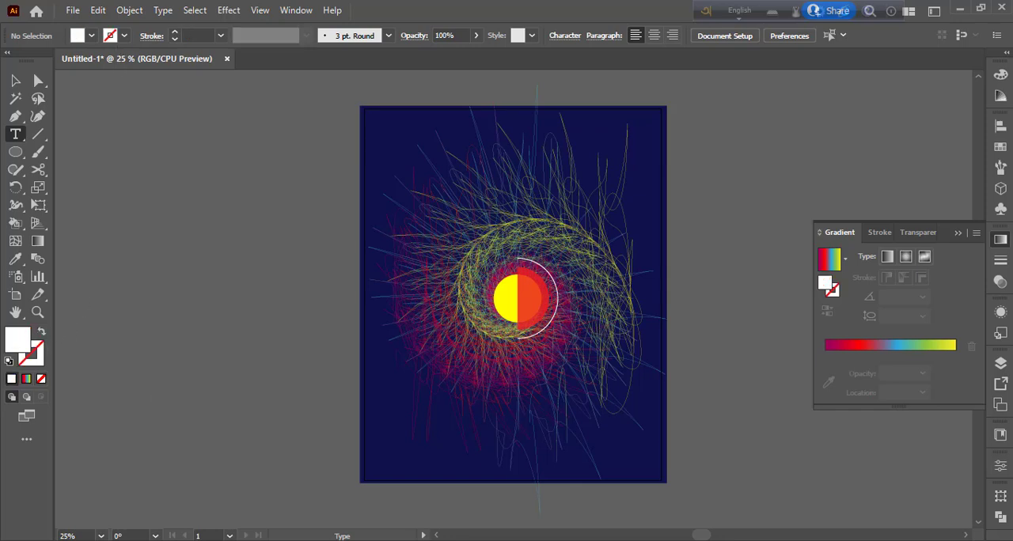
left_click_drag(372, 448, 498, 474)
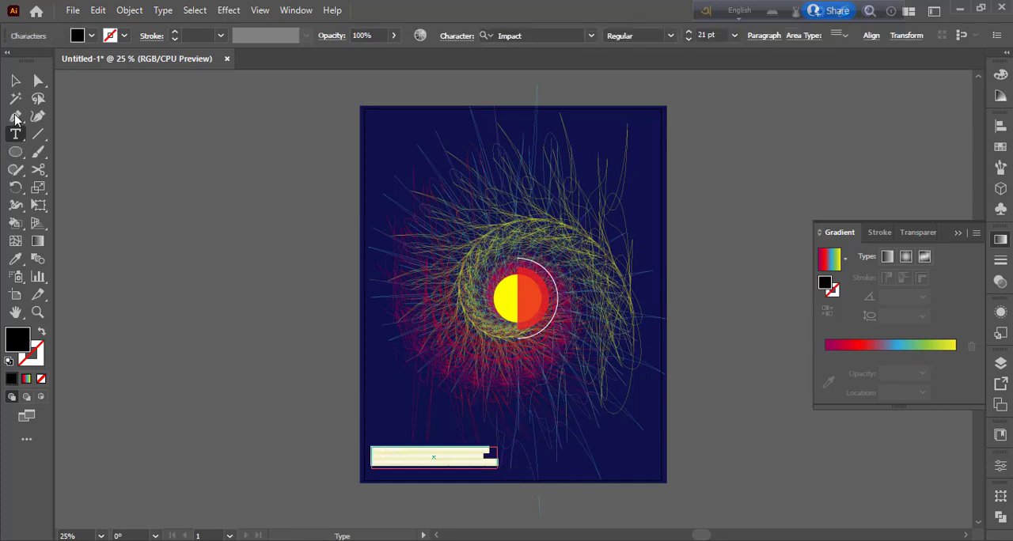
key("Escape")
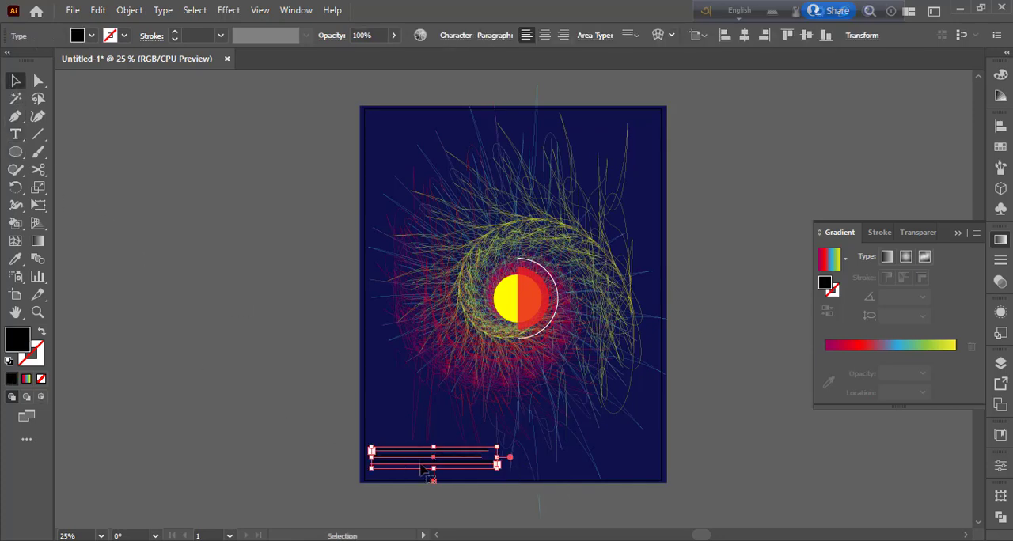
- Change the fill of all the placeholder text to white
left_click(15, 133)
left_click(424, 460)
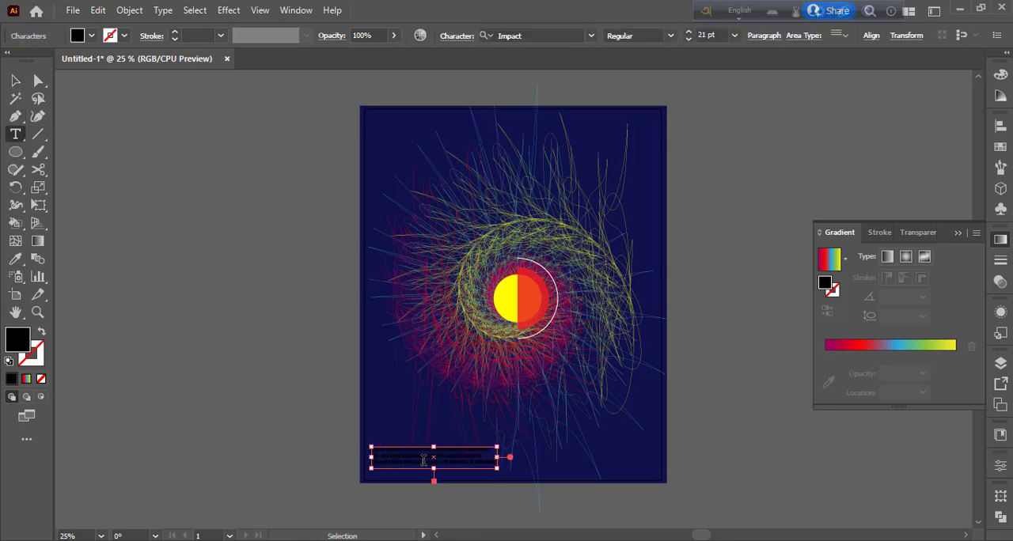
key("ctrl+a")
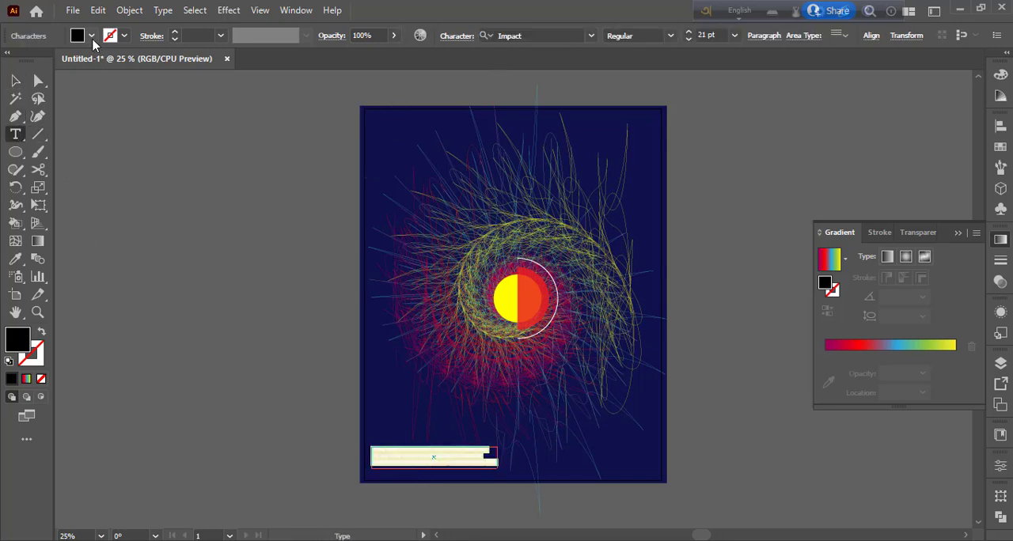
left_click(92, 36)
left_click(30, 61)
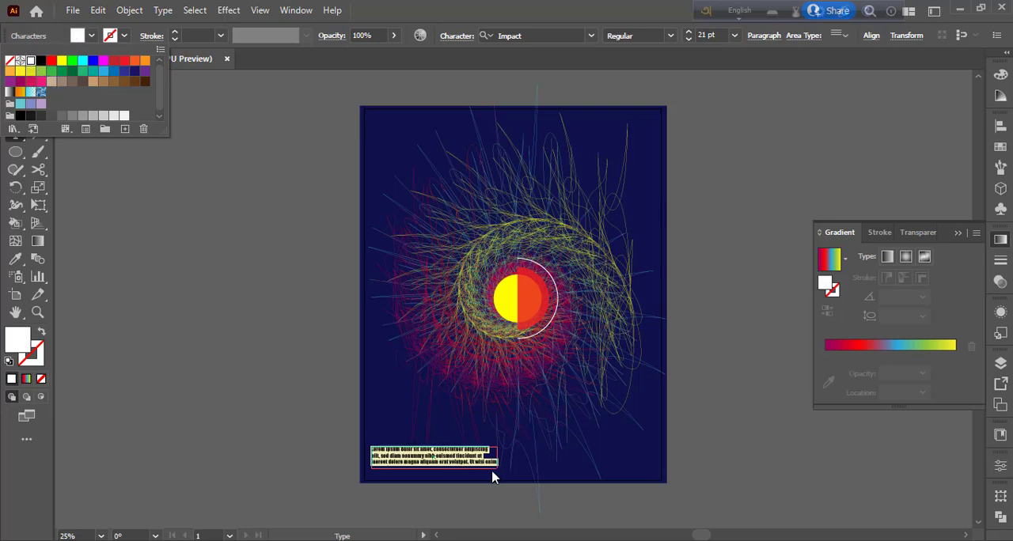
key("Escape")
- Move the placeholder text slightly down and left, closer to the artboard's lower-left corner
key("ctrl+equal")
key("ctrl+equal")
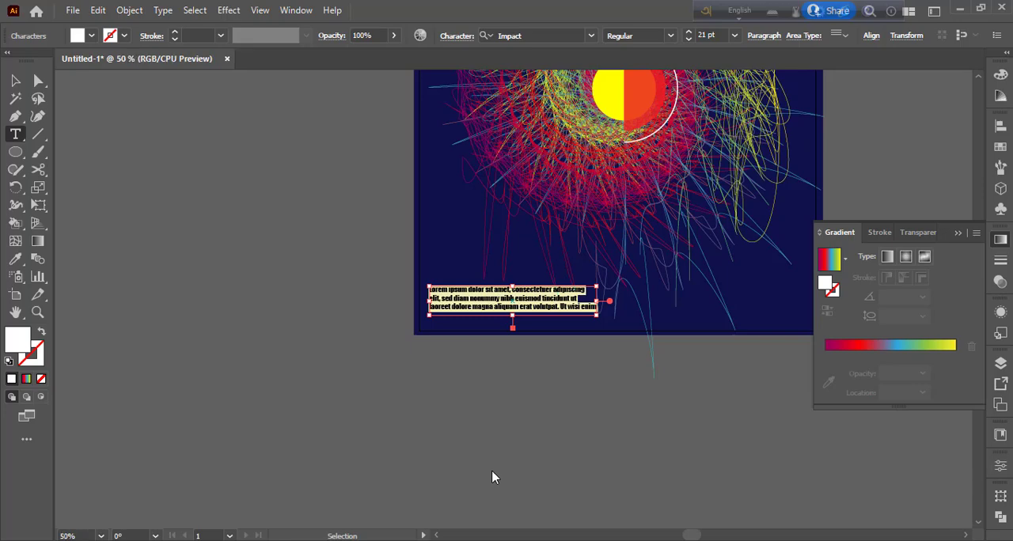
left_click(15, 79)
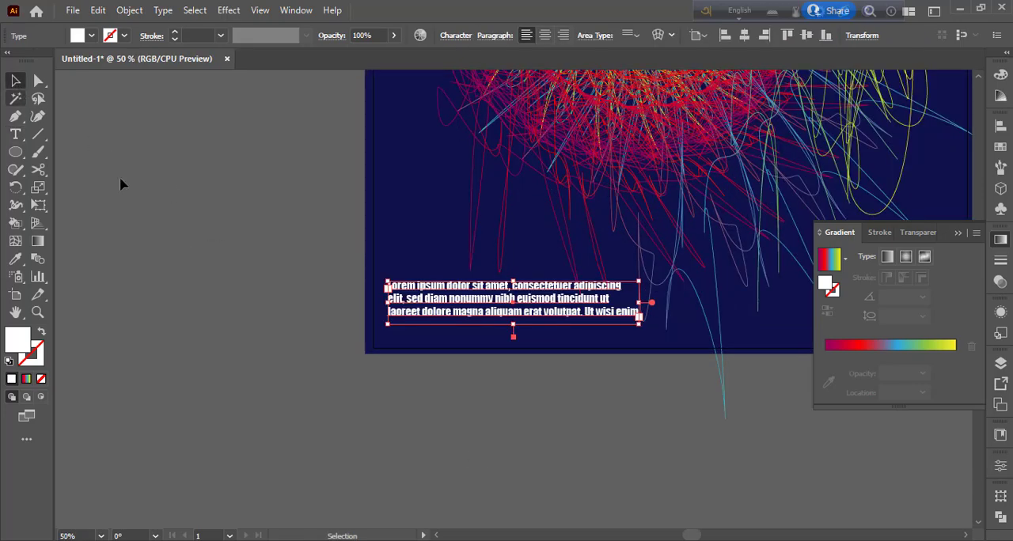
left_click(184, 275)
left_click_drag(457, 305, 449, 313)
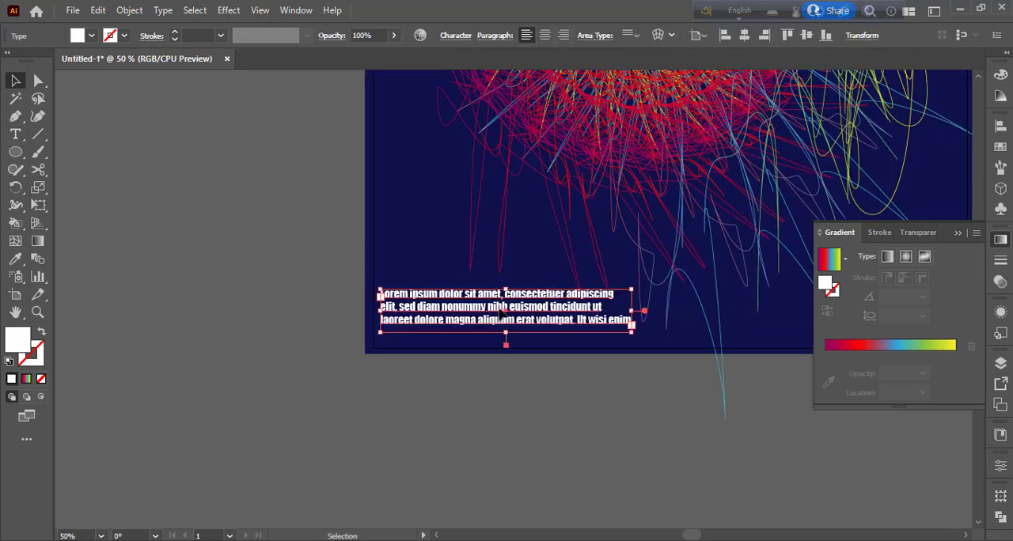
- Delete the third line of the placeholder text, leaving two lines, and select the text box as an object
left_click(16, 134)
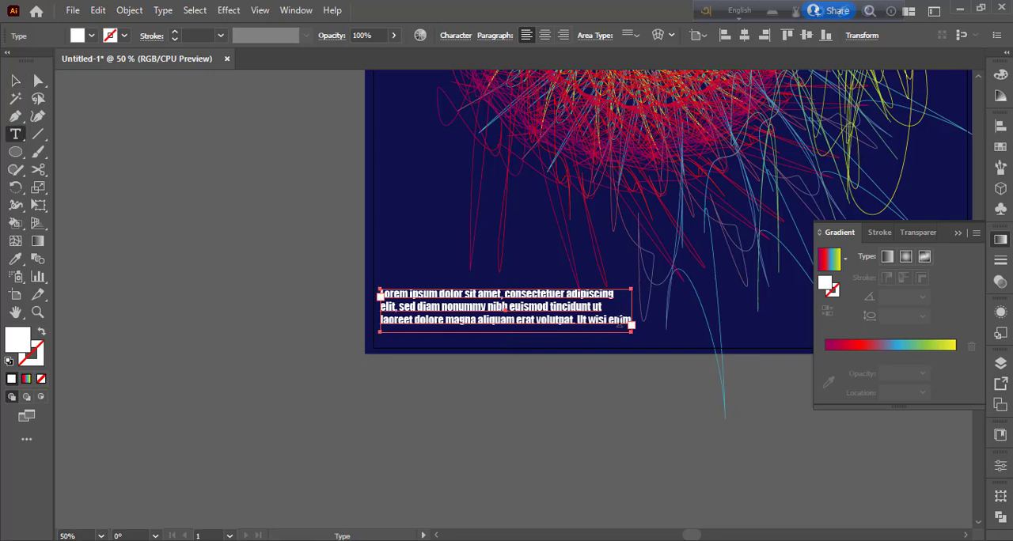
left_click_drag(624, 320, 381, 321)
key("BackSpace")
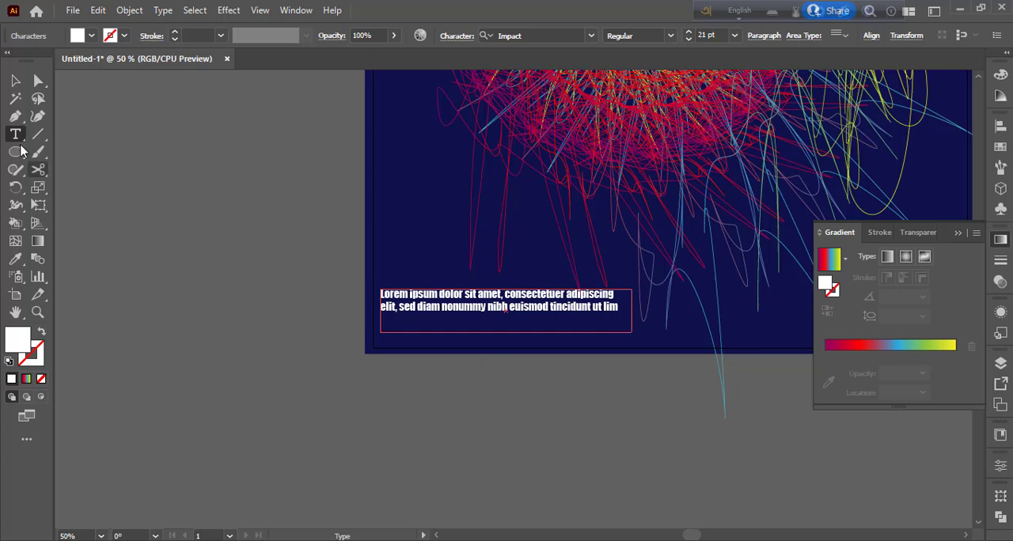
left_click(16, 80)
left_click(320, 252)
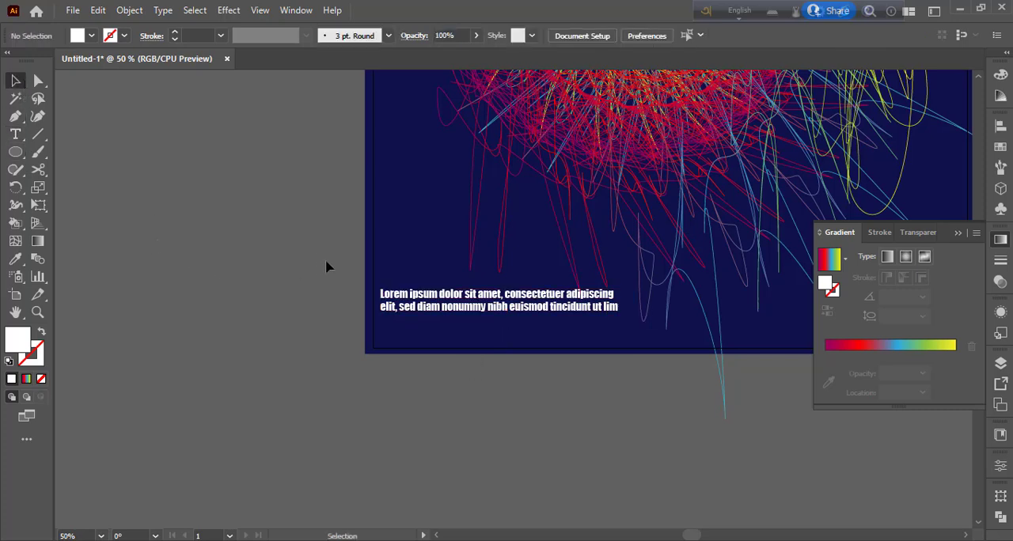
left_click(491, 300)
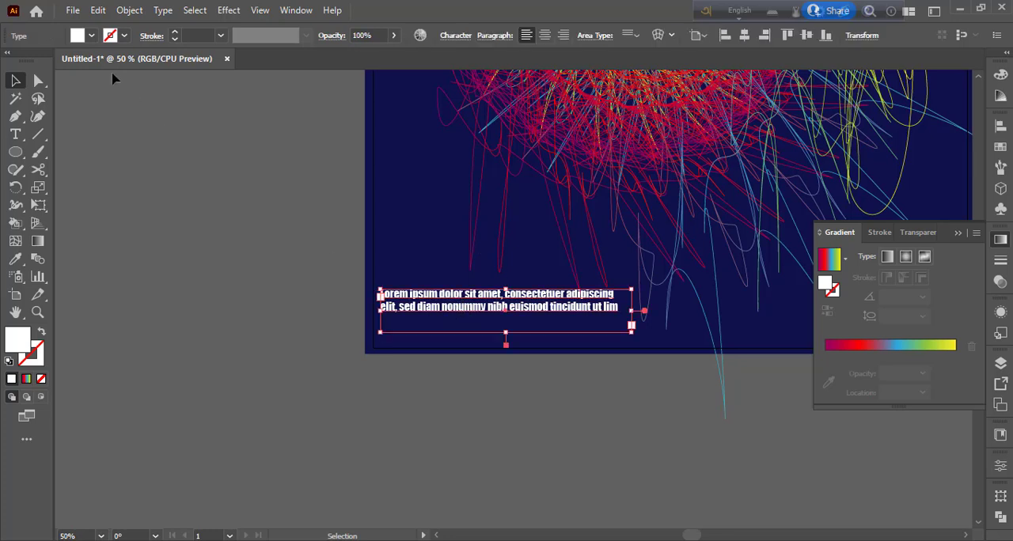
- Try several blue swatches as the fill of the two-line placeholder text and settle on purple
left_click(92, 36)
left_click(134, 73)
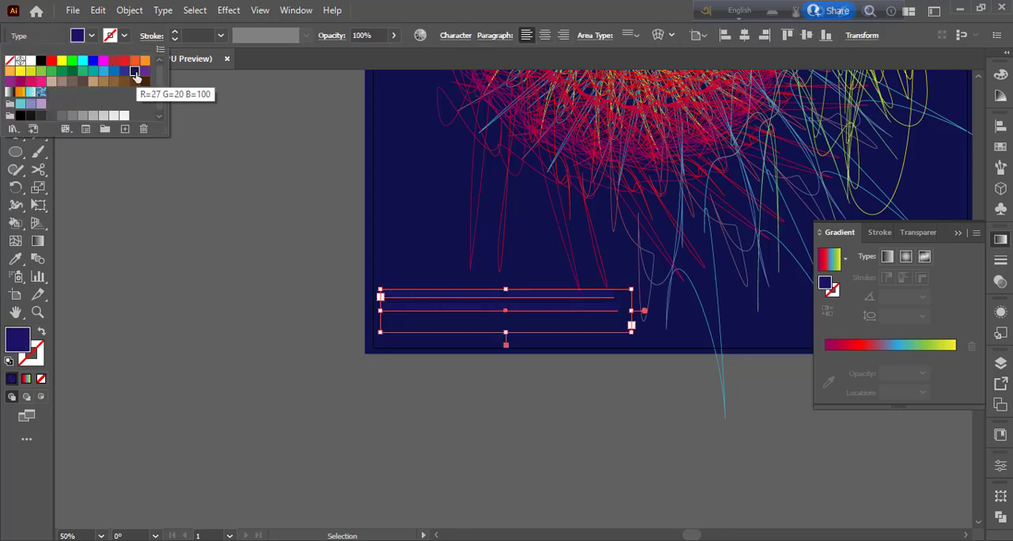
left_click(125, 73)
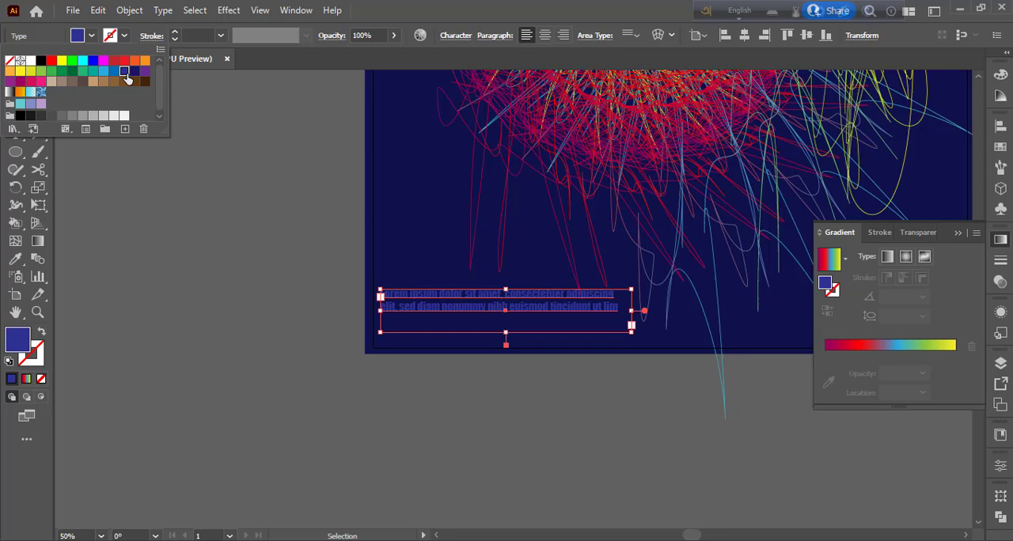
left_click(114, 72)
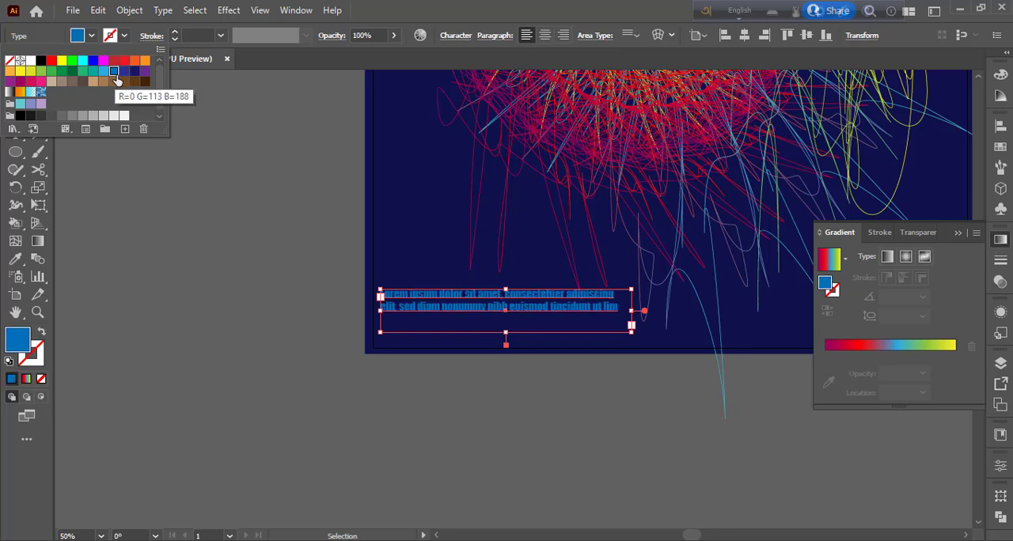
left_click(133, 72)
left_click(144, 72)
left_click(221, 275)
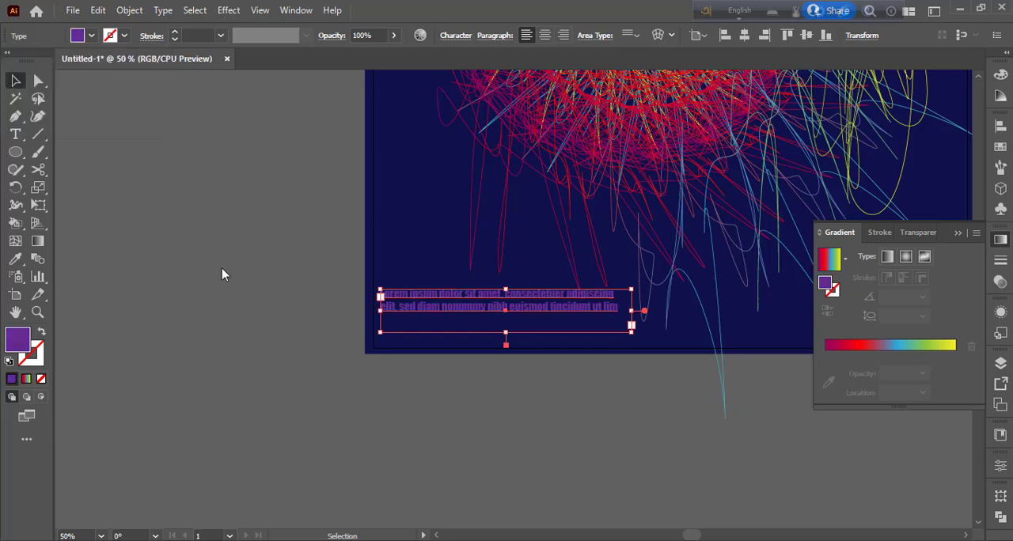
left_click(258, 349)
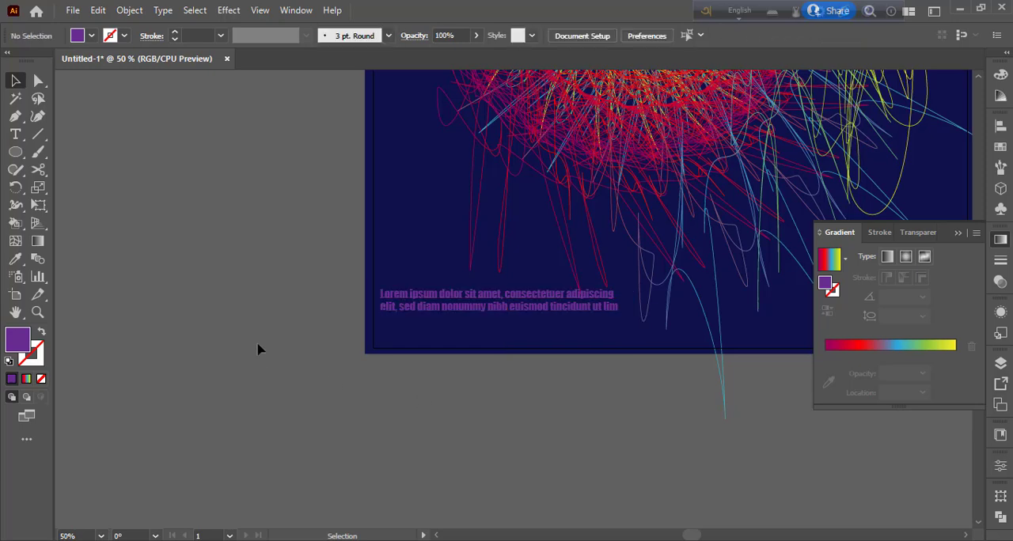
- Draw a short vertical line just right of the placeholder text and give it an 8 pt rainbow gradient stroke
left_click(39, 136)
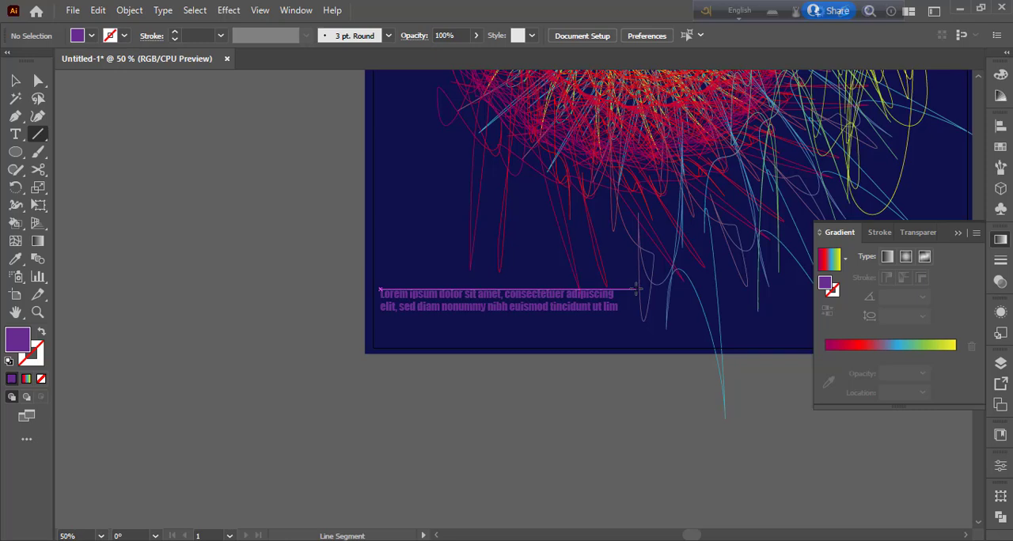
left_click_drag(637, 292, 636, 327)
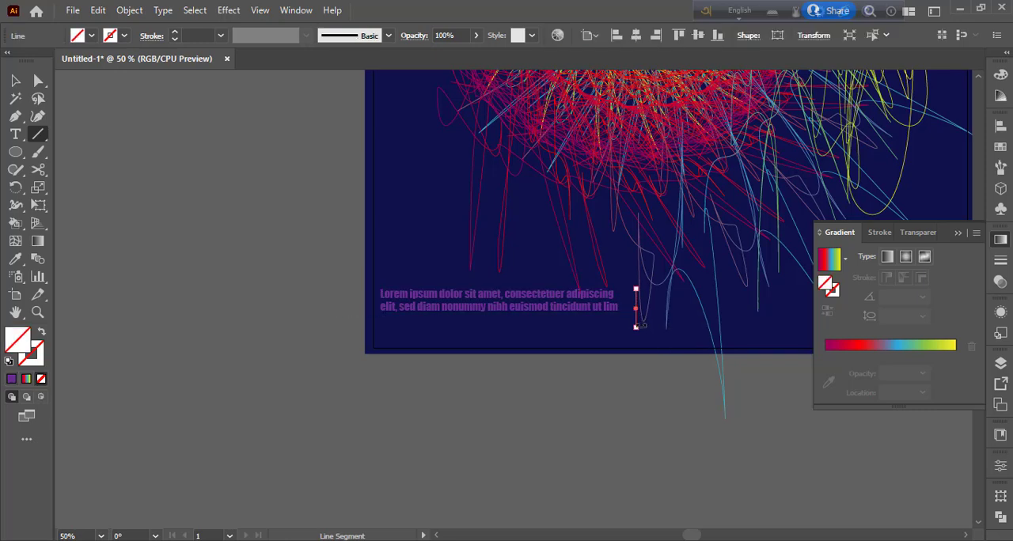
left_click(26, 379)
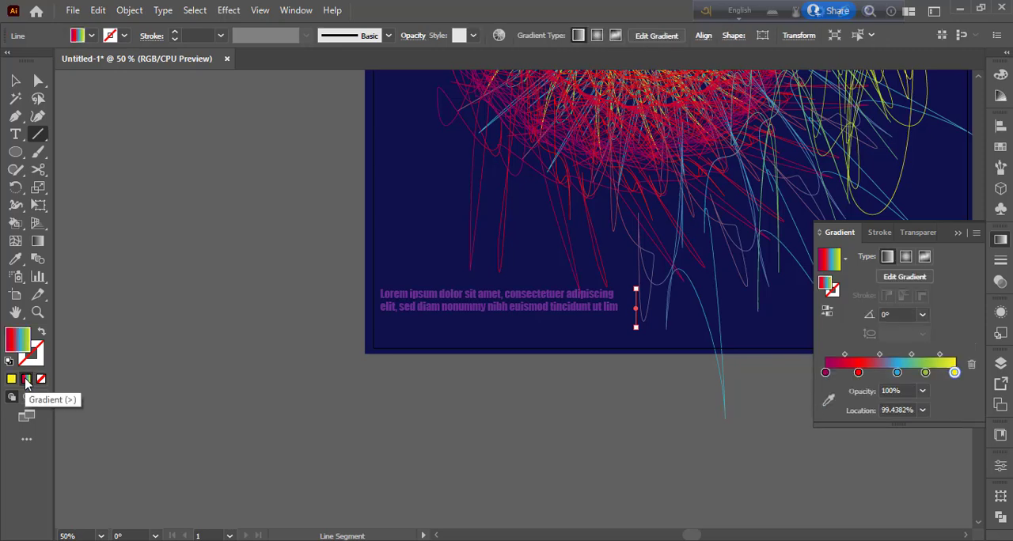
left_click(175, 35)
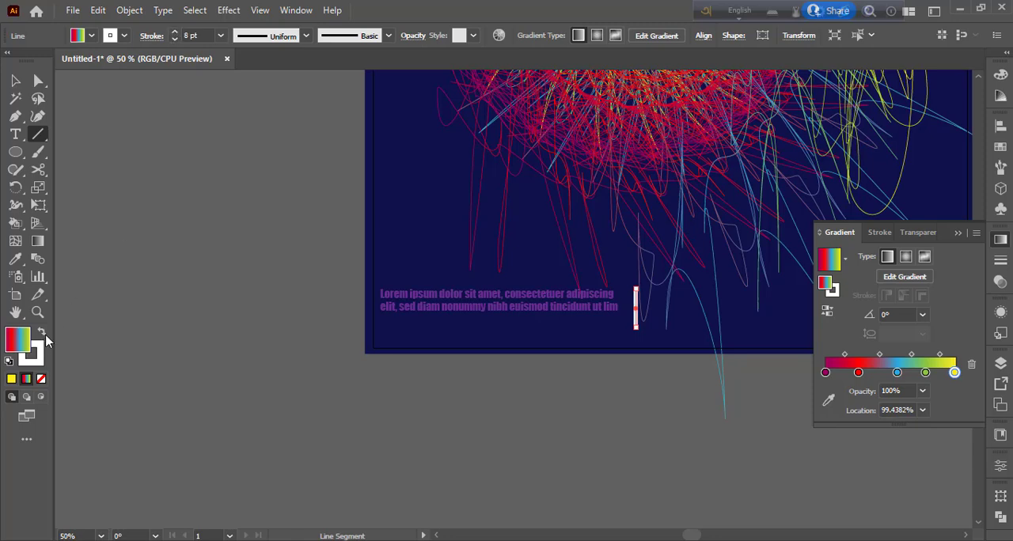
left_click(45, 336)
key("v")
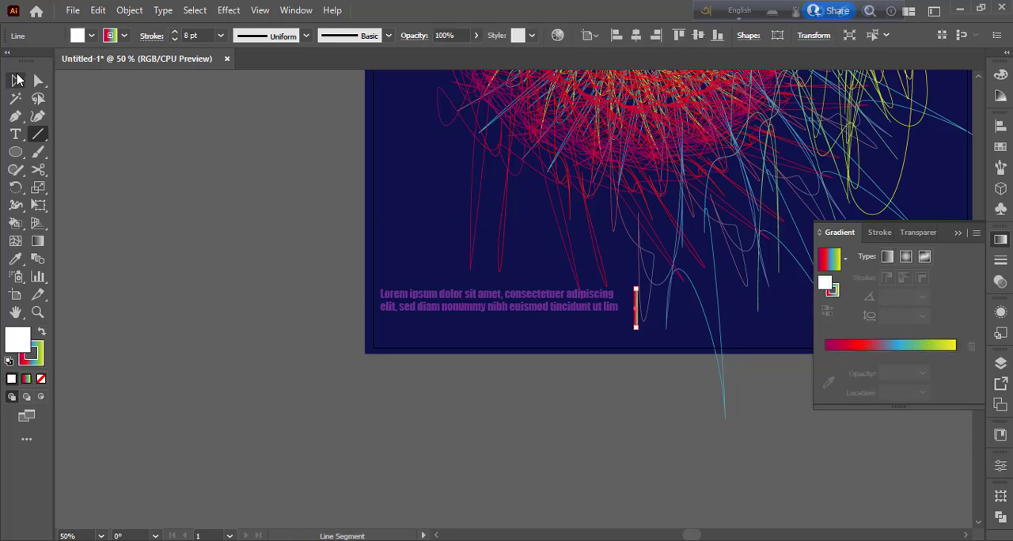
left_click(109, 253)
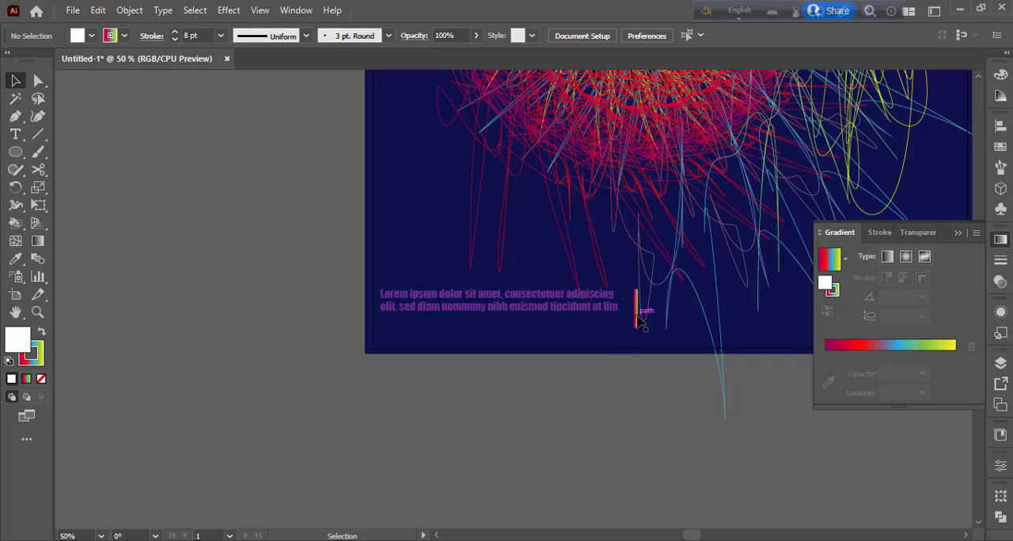
- Move the vertical line closer to the end of the placeholder text and give it a 5 pt orange stroke
left_click_drag(639, 319, 630, 308)
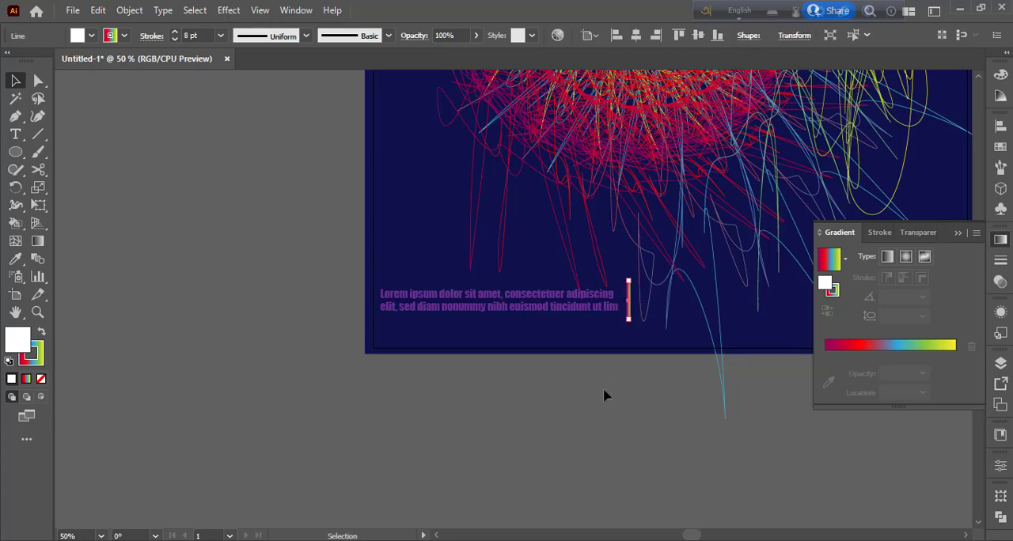
left_click(175, 39)
left_click(175, 39)
left_click(174, 32)
left_click(124, 35)
left_click(144, 60)
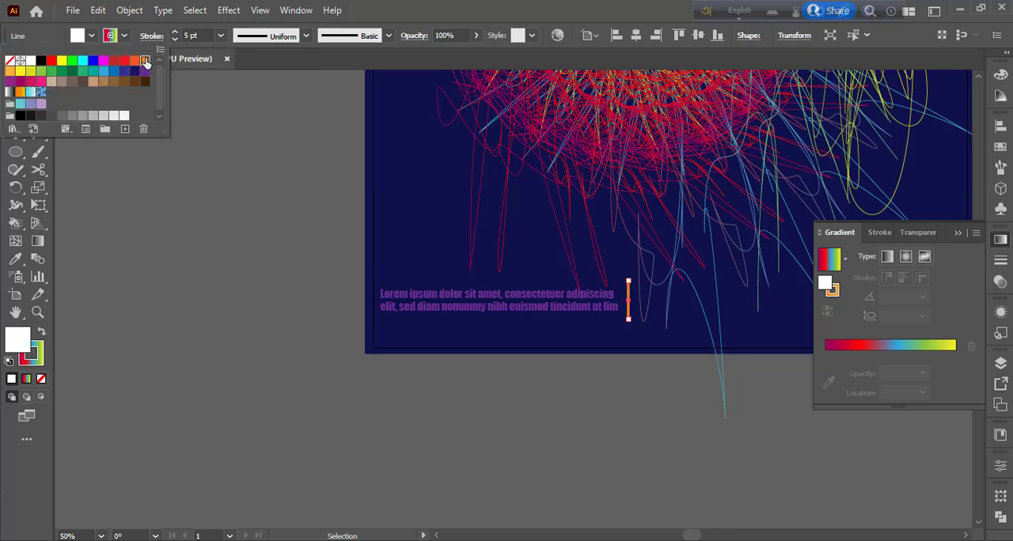
left_click(155, 198)
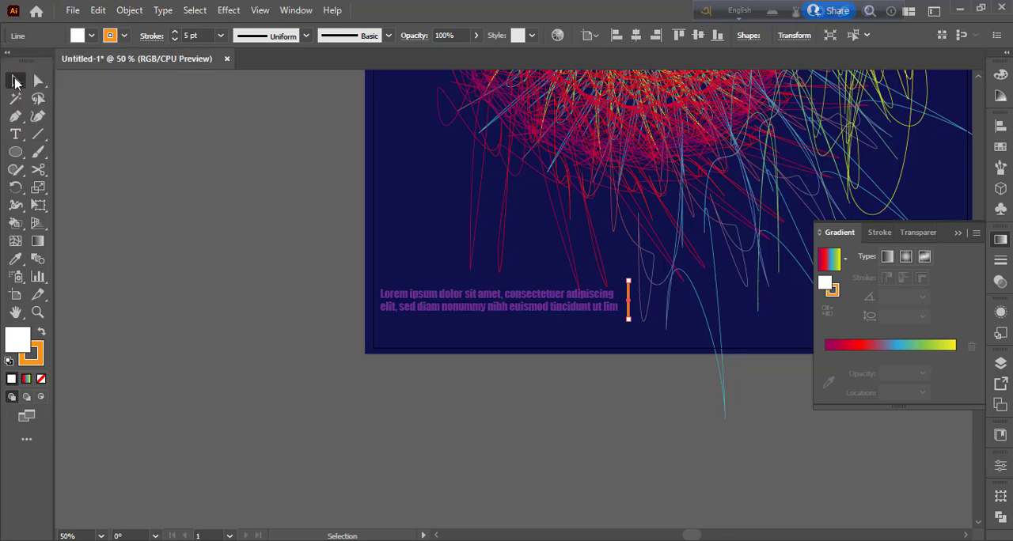
left_click(155, 198)
left_click(999, 240)
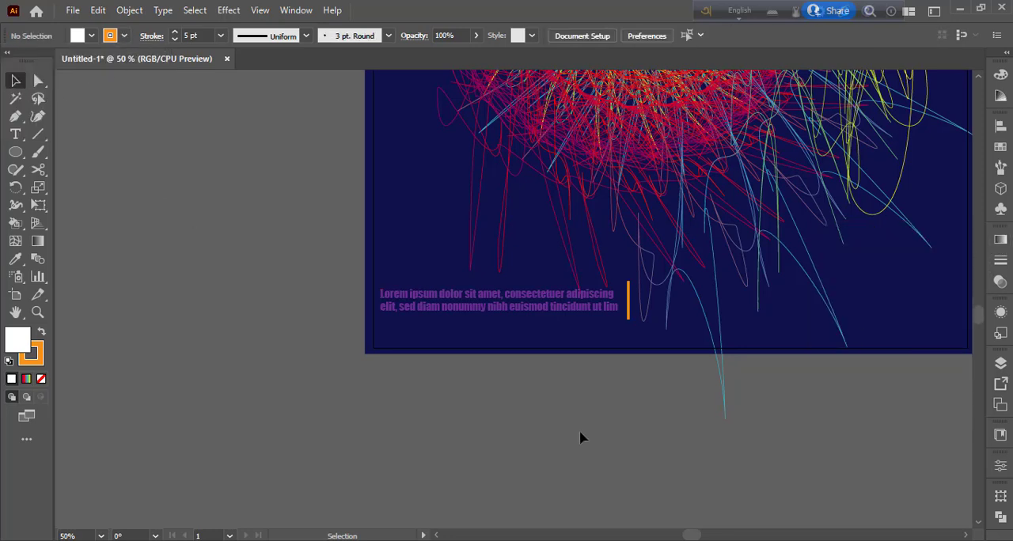
- Create a one-line area text box of Lorem ipsum placeholder text right of the orange line, vertically centred beside it
left_click(15, 135)
left_click_drag(640, 295, 863, 315)
left_click(15, 79)
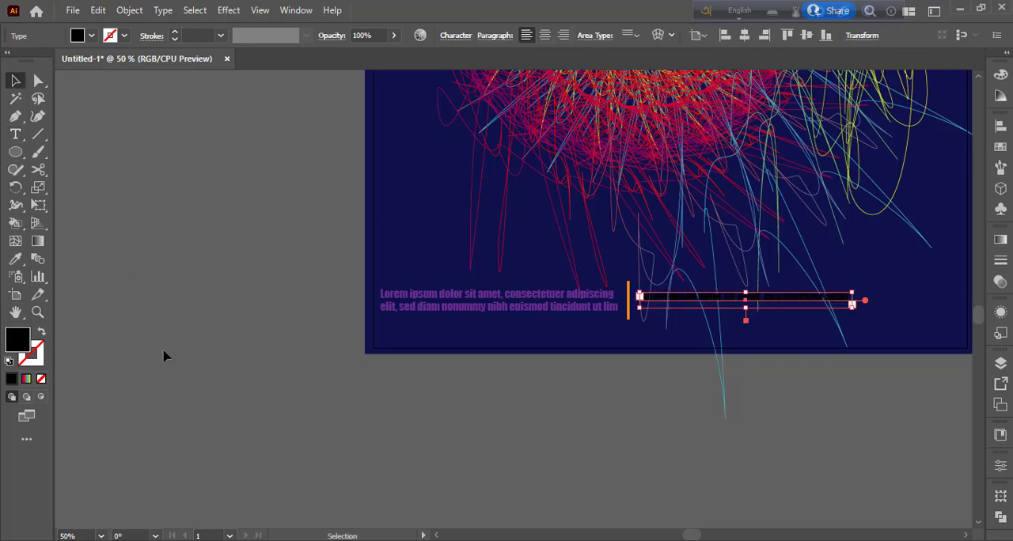
left_click_drag(730, 302, 729, 312)
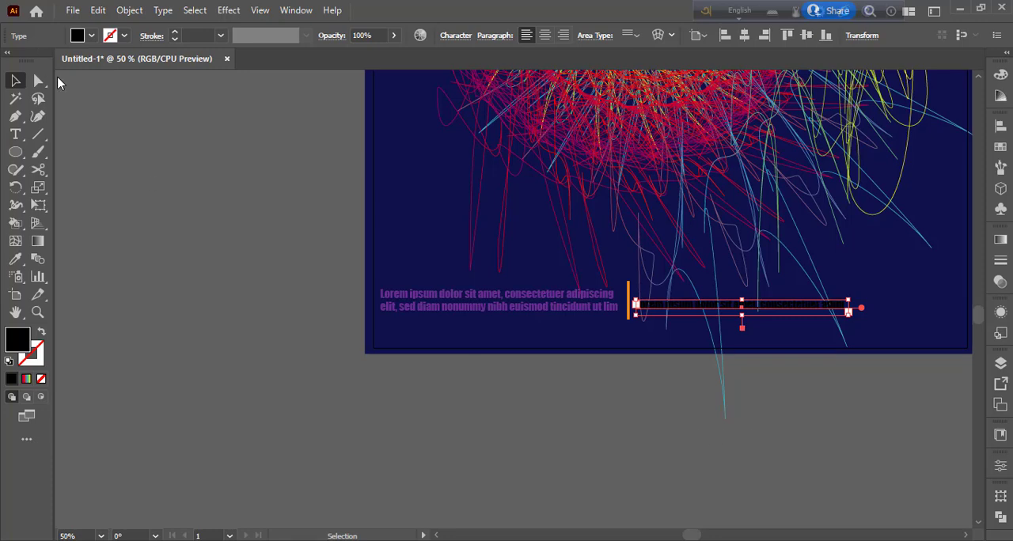
- Change the fill of the new one-line placeholder text to the same purple as the first text
left_click(91, 35)
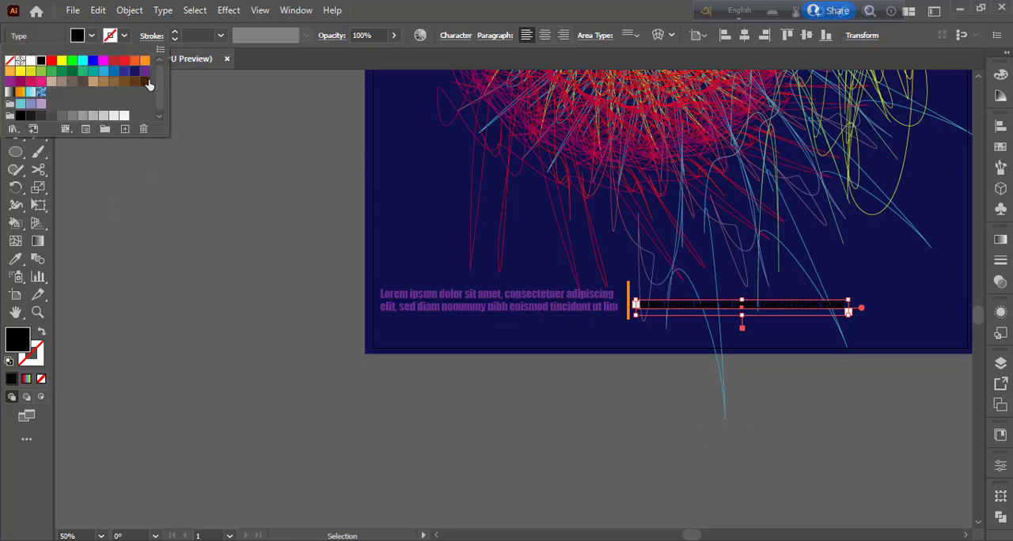
left_click(149, 77)
left_click(175, 234)
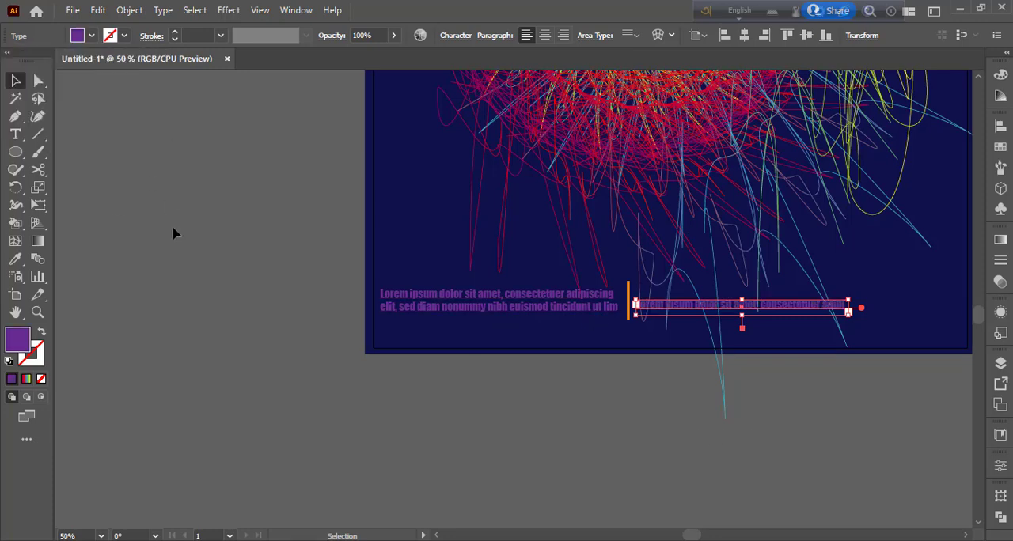
scroll(206, 332, "right", 6)
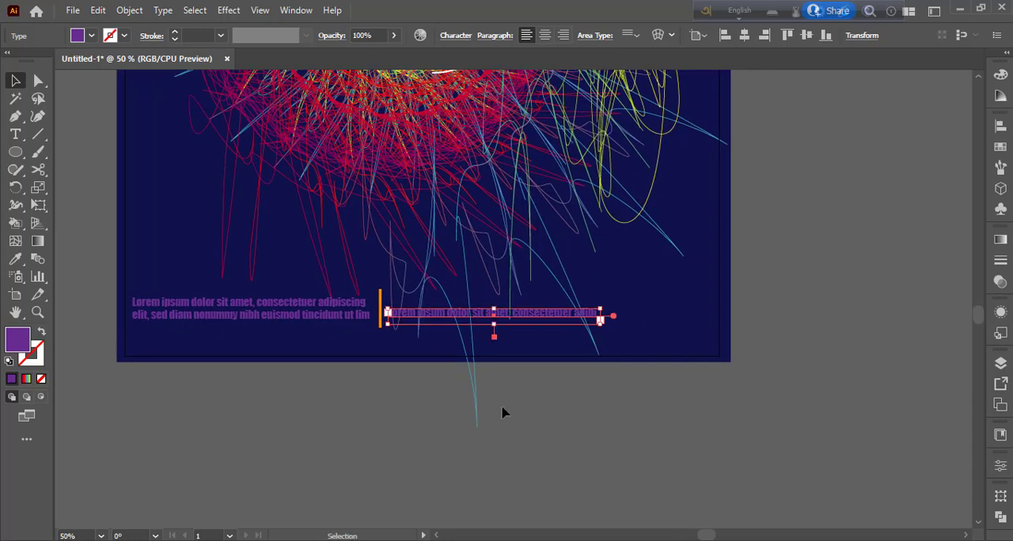
left_click(514, 418)
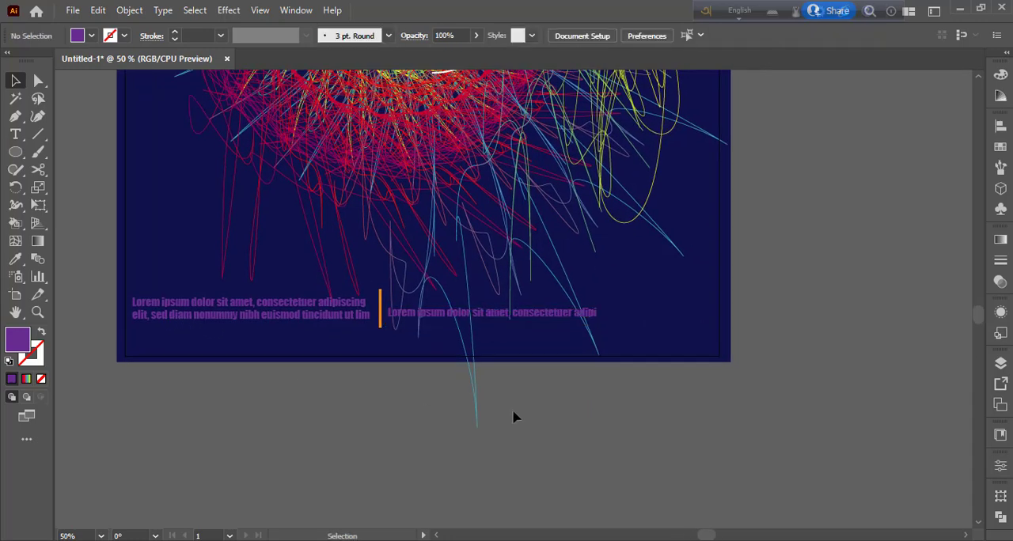
- Duplicate the orange vertical line and place the copy at the end of the one-line placeholder text
left_click(381, 300)
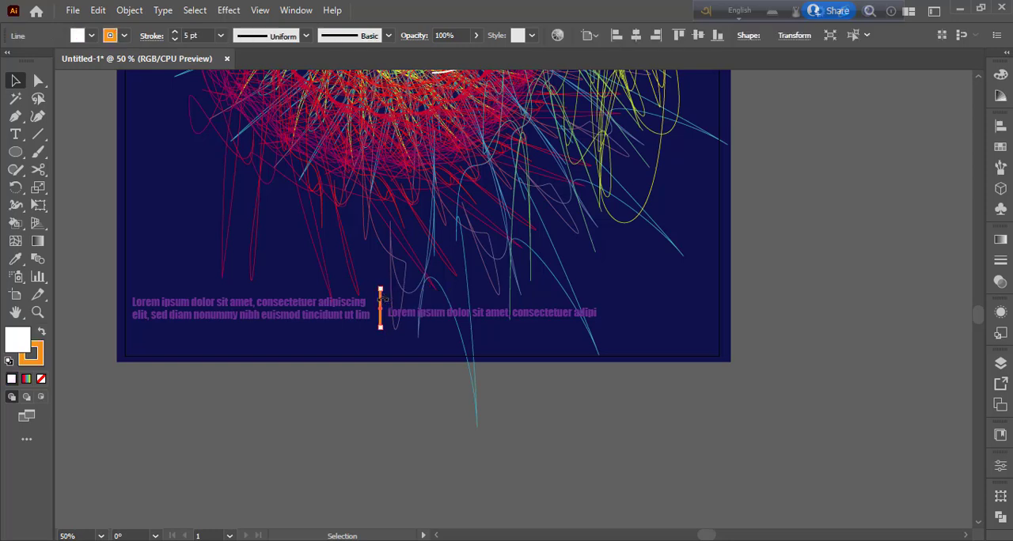
left_click(434, 421)
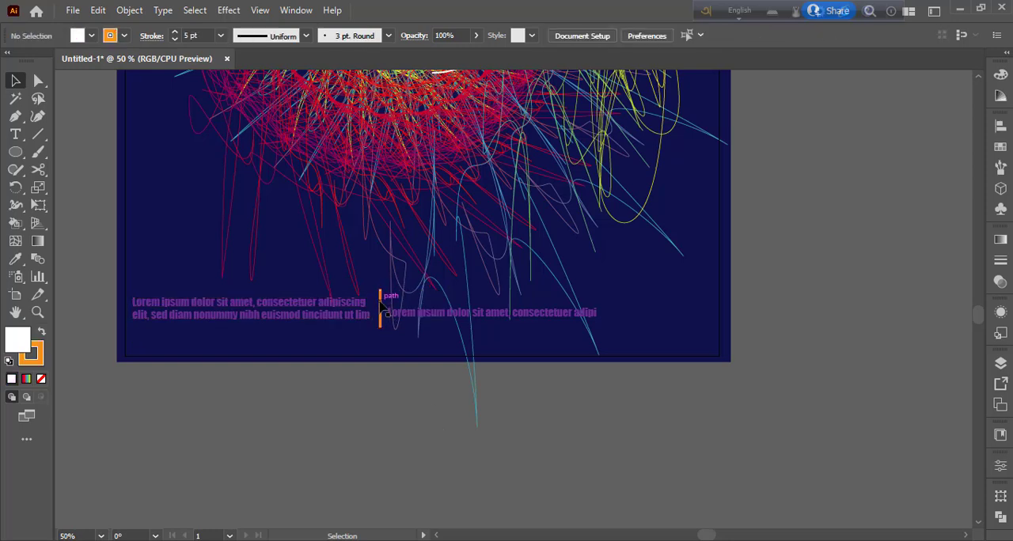
left_click_drag(383, 308, 602, 306)
left_click(715, 452)
- Add the text "POSTER DESIGN" on two lines to the right of the second orange line
left_click_drag(22, 136, 73, 144)
left_click(625, 302)
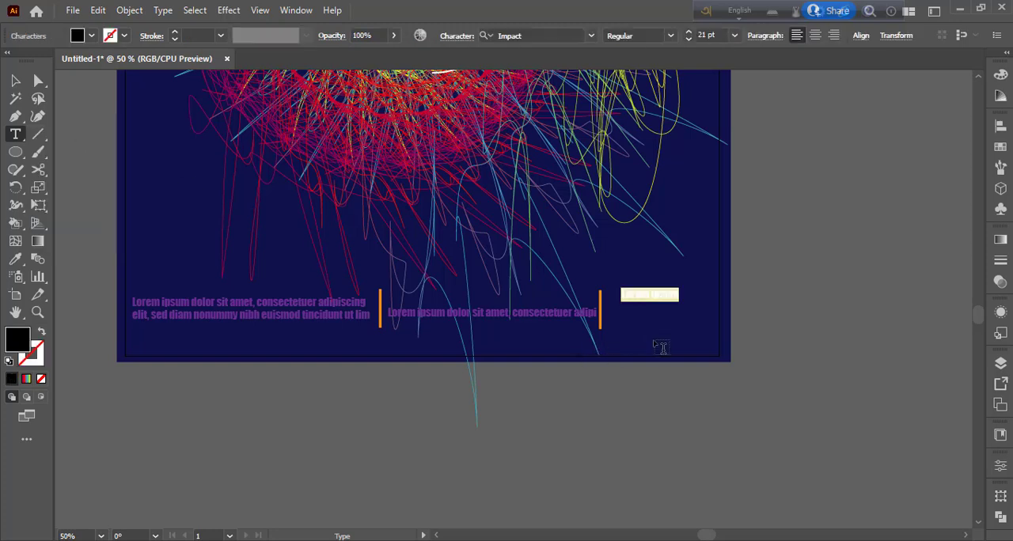
type("H")
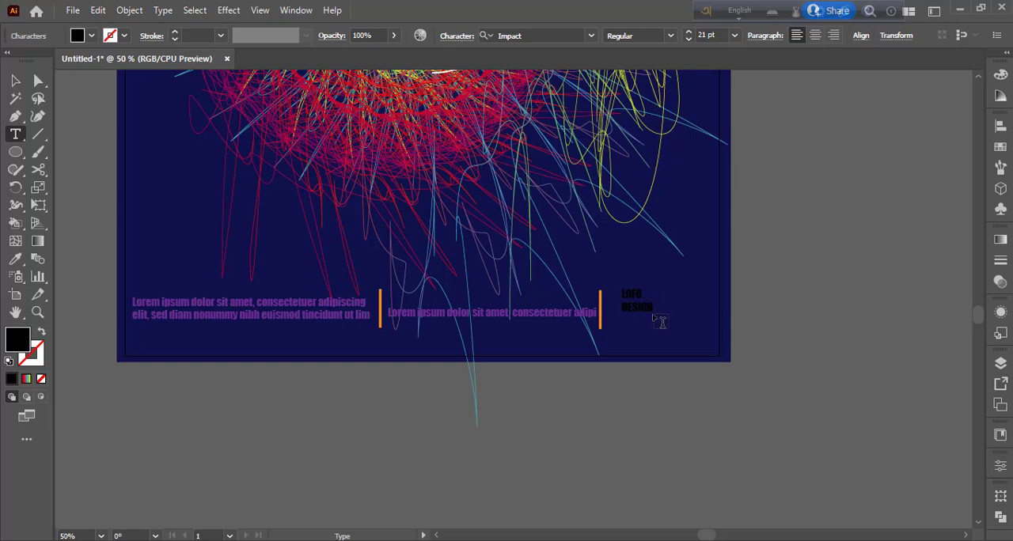
key("Up")
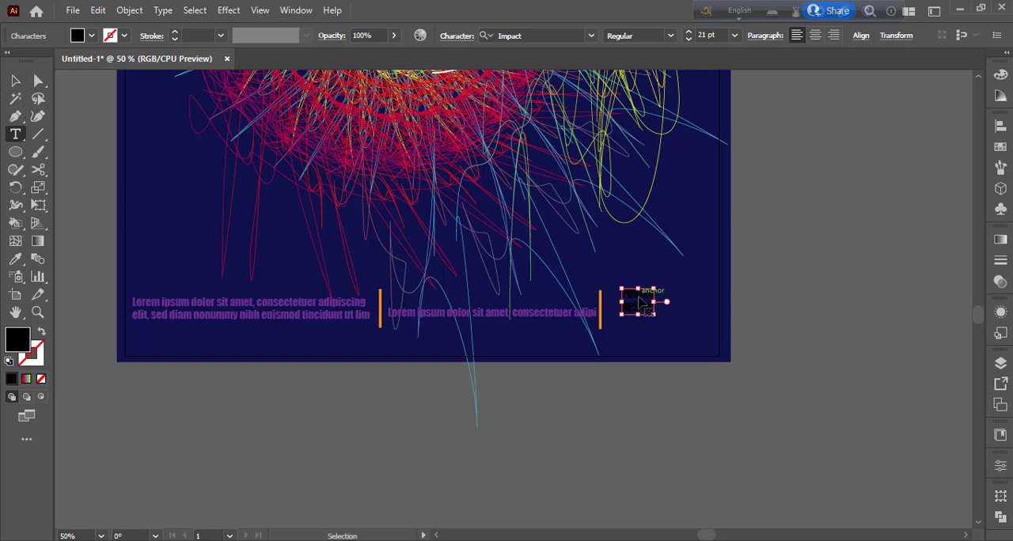
- Change the fill of the whole "POSTER DESIGN" text to red-orange
key("ctrl+a")
left_click(93, 37)
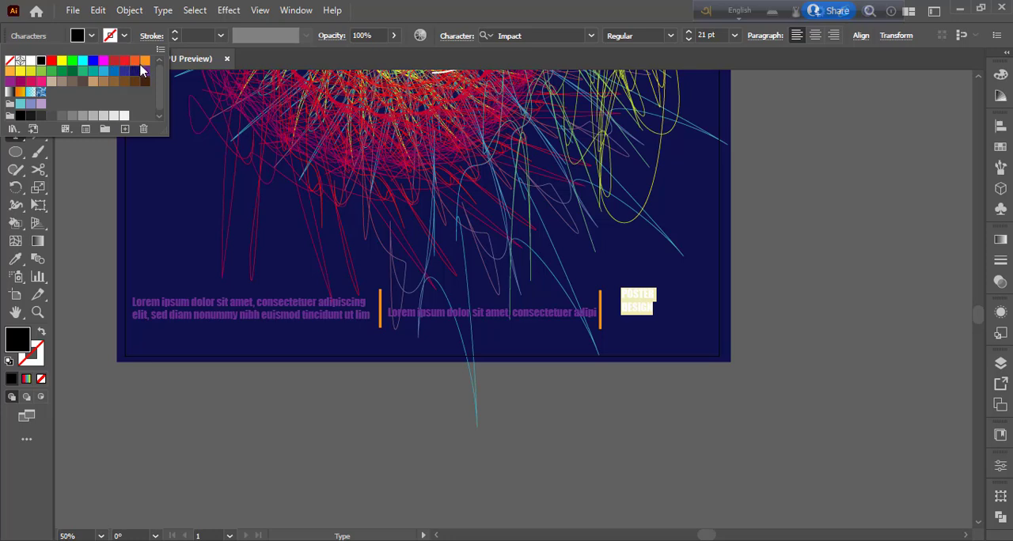
left_click(135, 60)
left_click(88, 36)
left_click(16, 82)
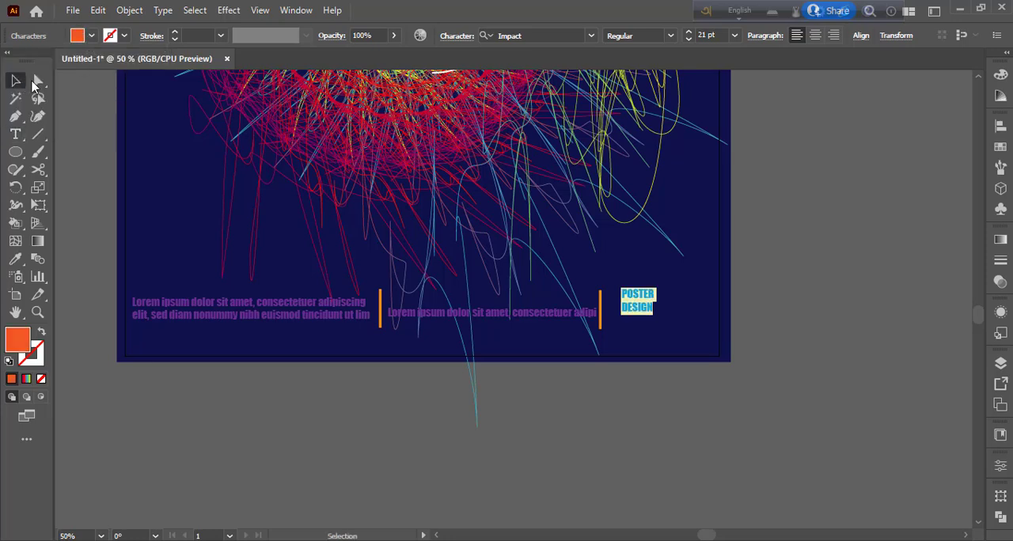
- Widen the "POSTER DESIGN" text slightly and place it close beside the second orange line
left_click(784, 321)
mouse_move(643, 318)
left_mouse_down()
mouse_move(630, 330)
mouse_move(659, 315)
left_mouse_up()
left_click(762, 377)
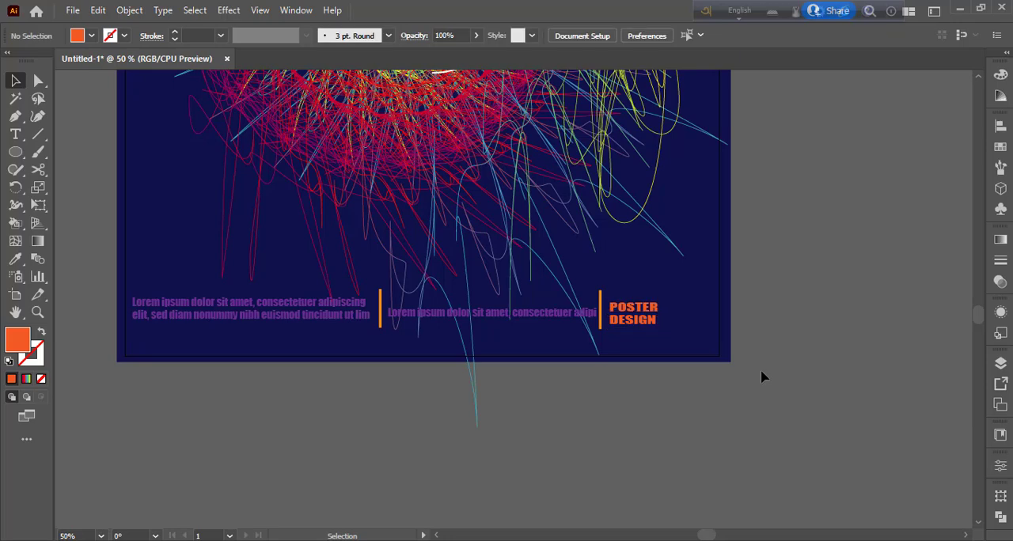
- Reduce the opacity of the distorted gradient spiral to 67%
key("ctrl+minus")
key("ctrl+minus")
key("ctrl+minus")
key("ctrl+minus")
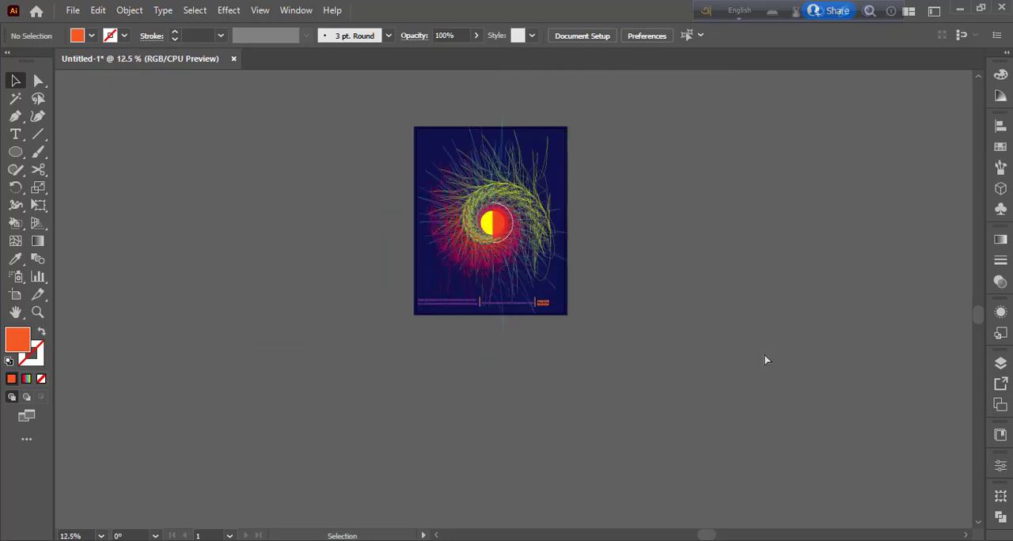
key("ctrl+plus")
key("ctrl+plus")
key("ctrl+plus")
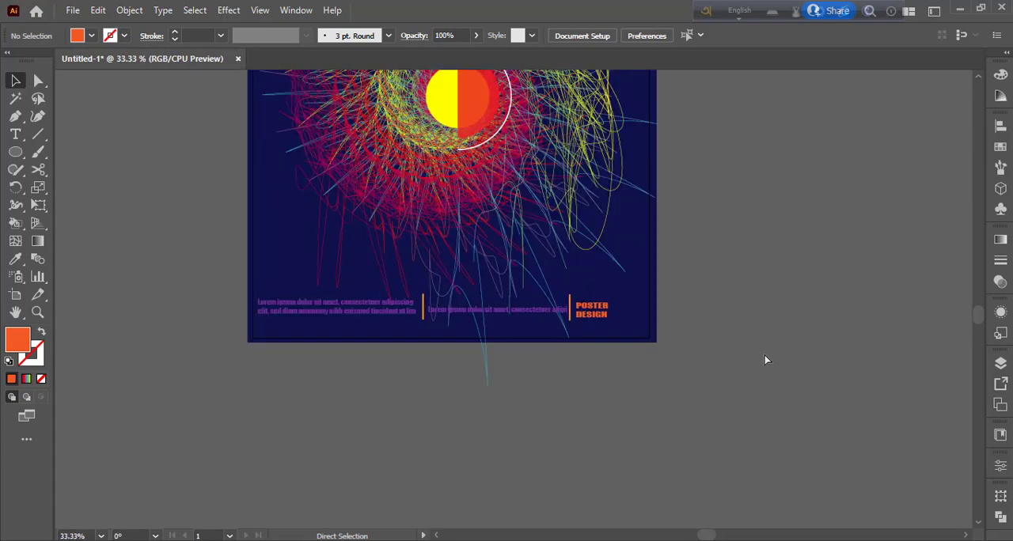
key("ctrl+plus")
left_click_drag(801, 295, 844, 405)
left_click_drag(857, 283, 866, 438)
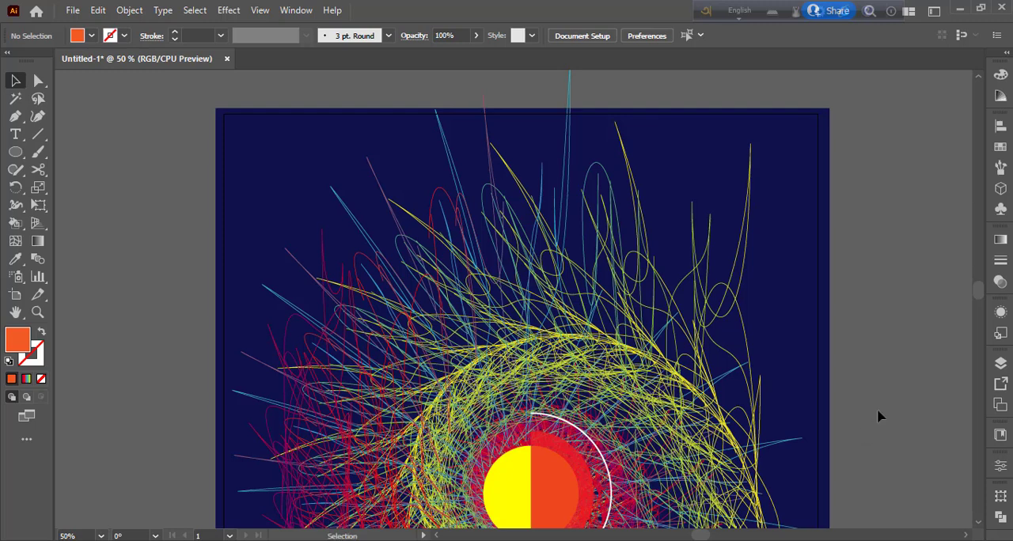
left_click(688, 360)
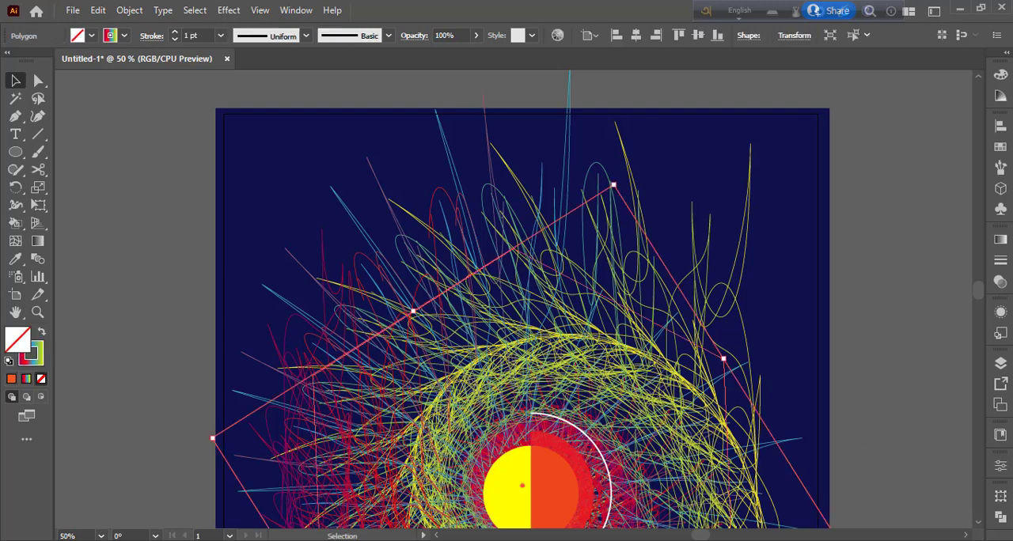
left_click(476, 36)
left_click_drag(477, 54, 456, 62)
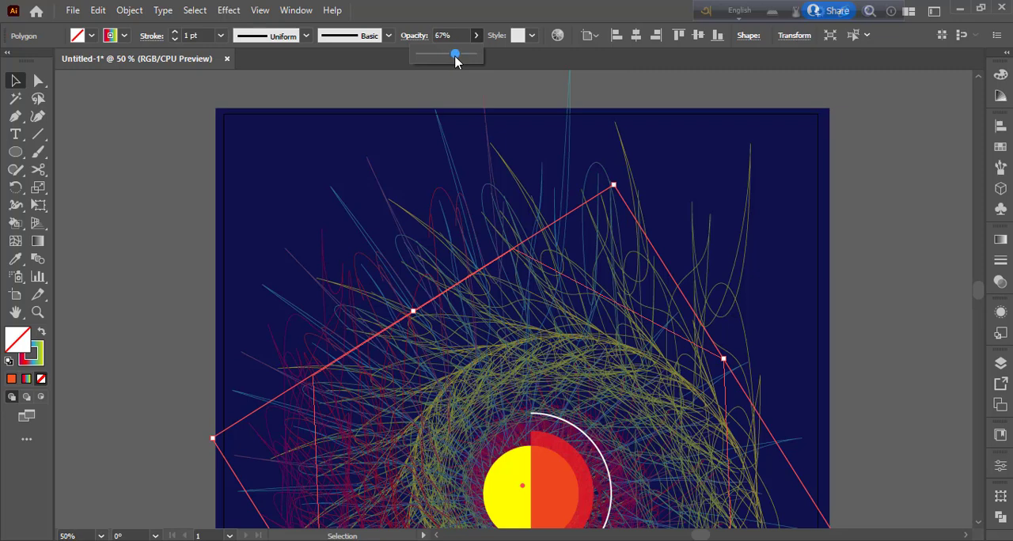
left_click(881, 224)
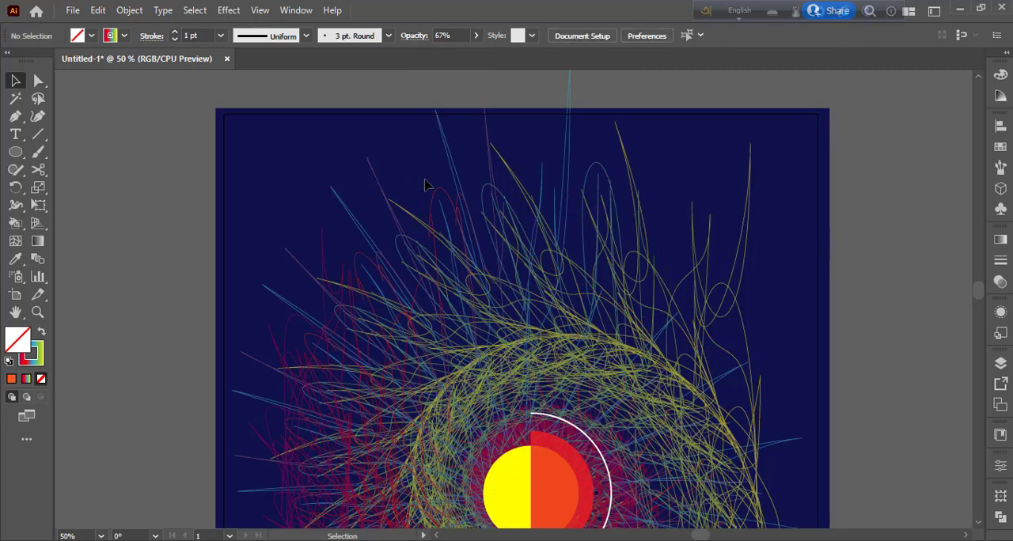
- Add the text "REYAD PHOTOSHOP DESIGN" near the poster's upper-left corner and fill it with white
left_click(20, 136)
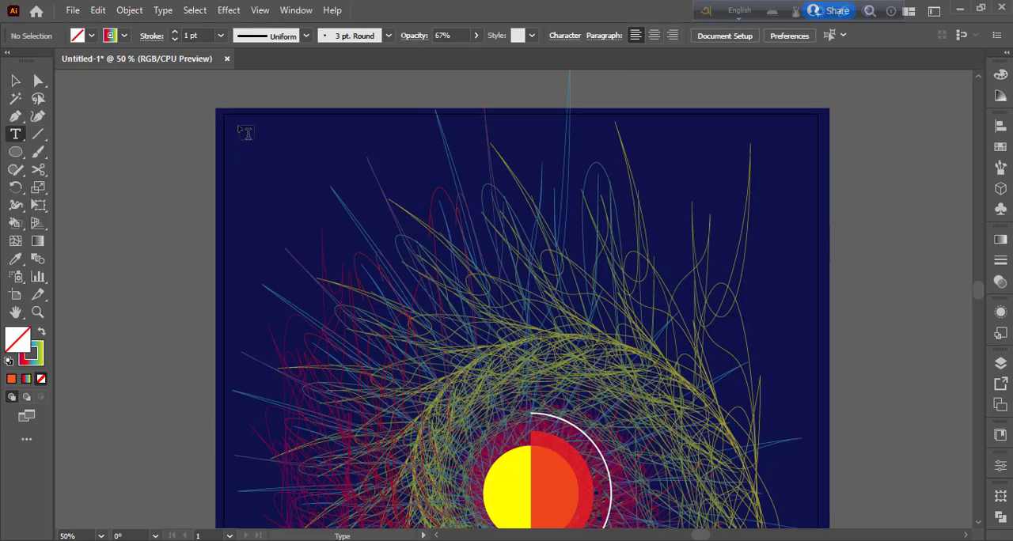
left_click(258, 145)
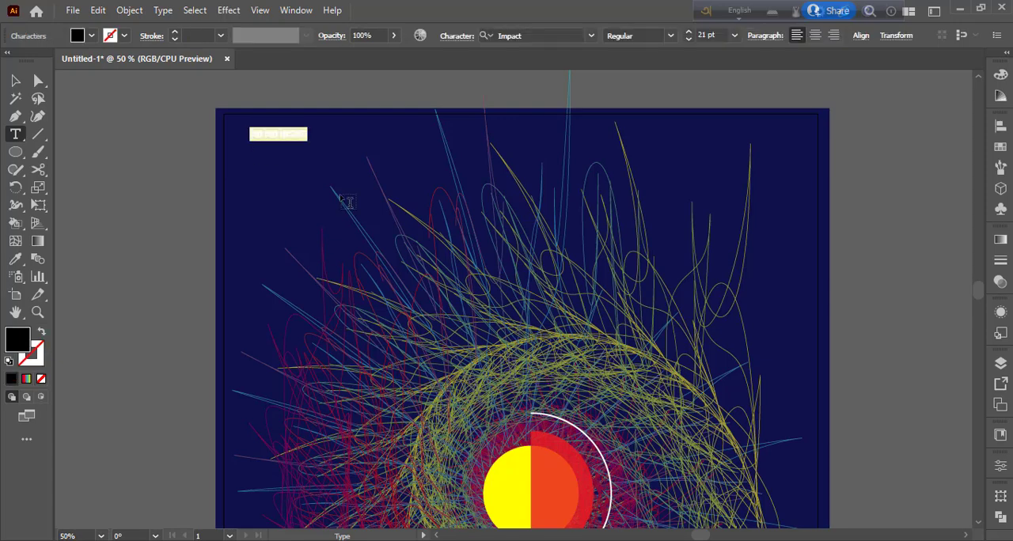
type("D PHOTOSHOP DESIGN")
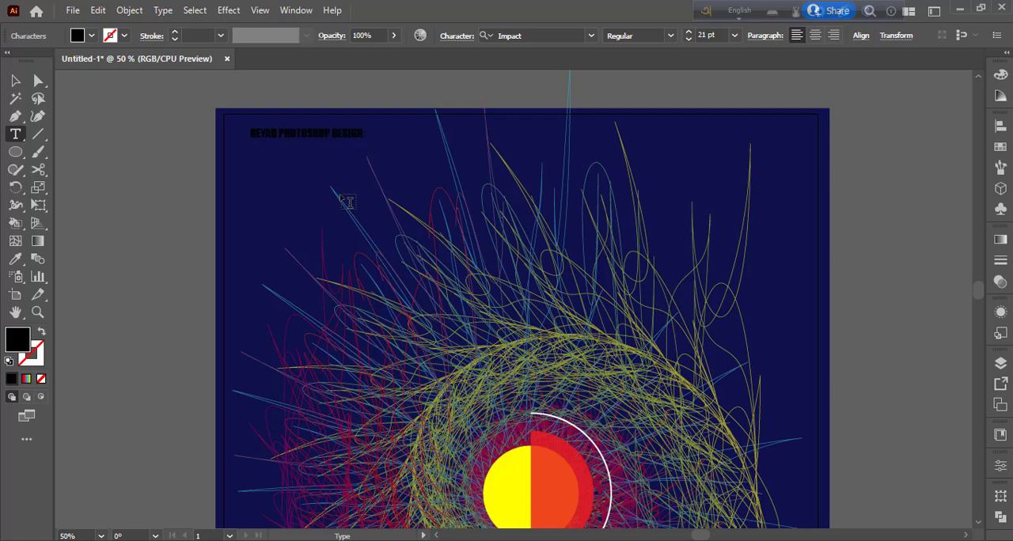
key("ctrl+a")
left_click(91, 36)
left_click(30, 60)
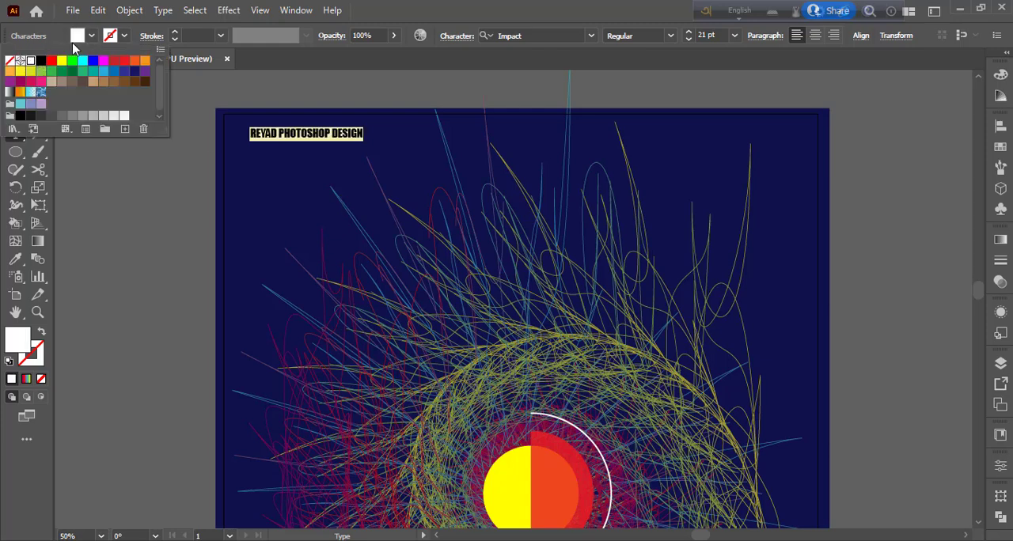
key("Escape")
key("Escape")
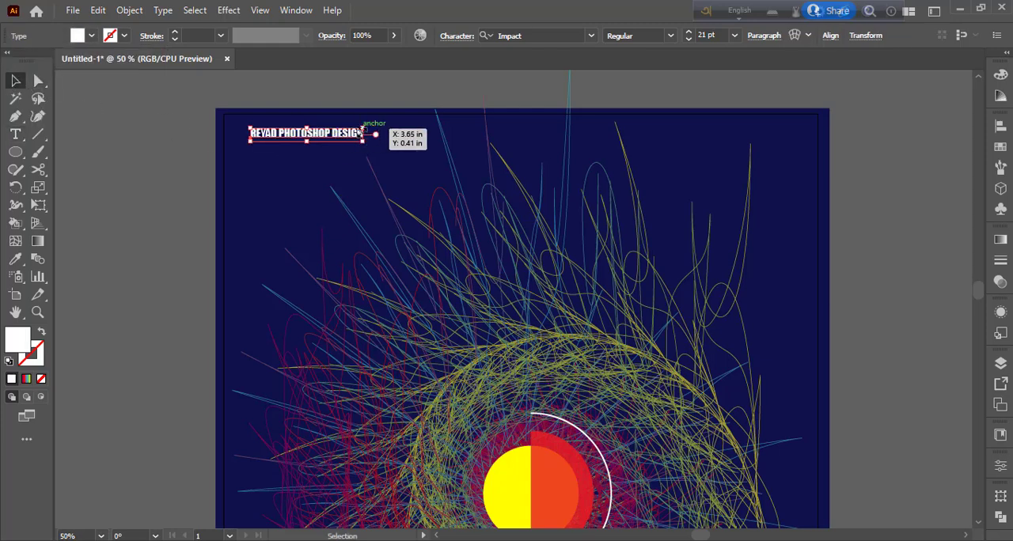
- Stretch the "REYAD PHOTOSHOP DESIGN" heading horizontally to about twice its width and shift it closer to the poster's left edge
left_click_drag(362, 132, 496, 134)
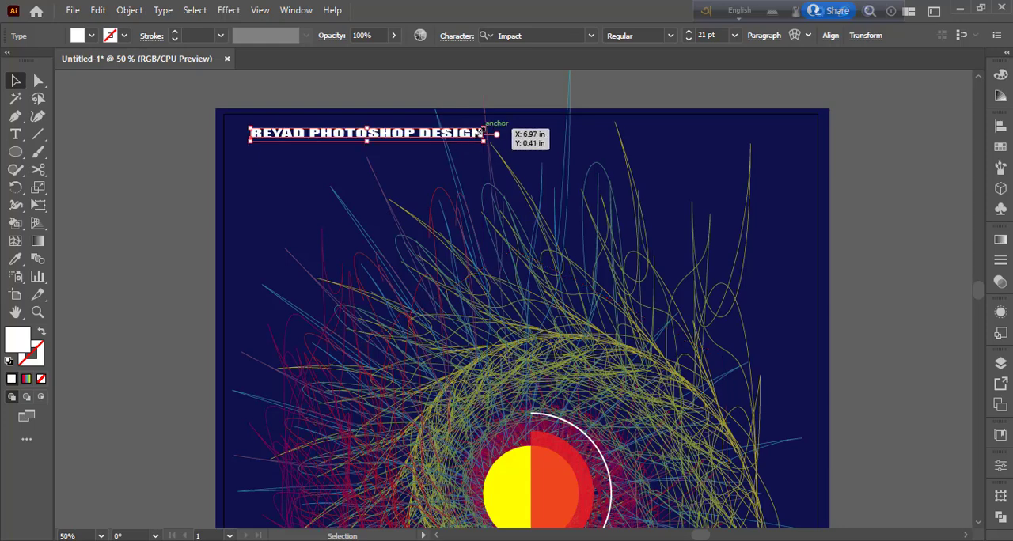
left_click_drag(377, 137, 362, 139)
left_click(263, 210)
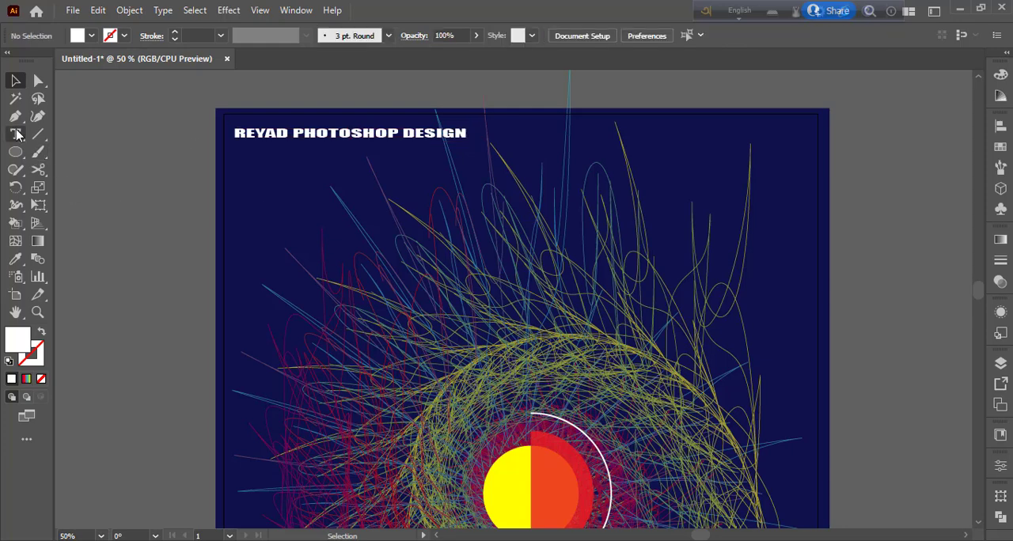
- Add the text "26" in white below the heading and enlarge it to about 102 pt
left_click_drag(15, 134, 75, 133)
left_click(284, 183)
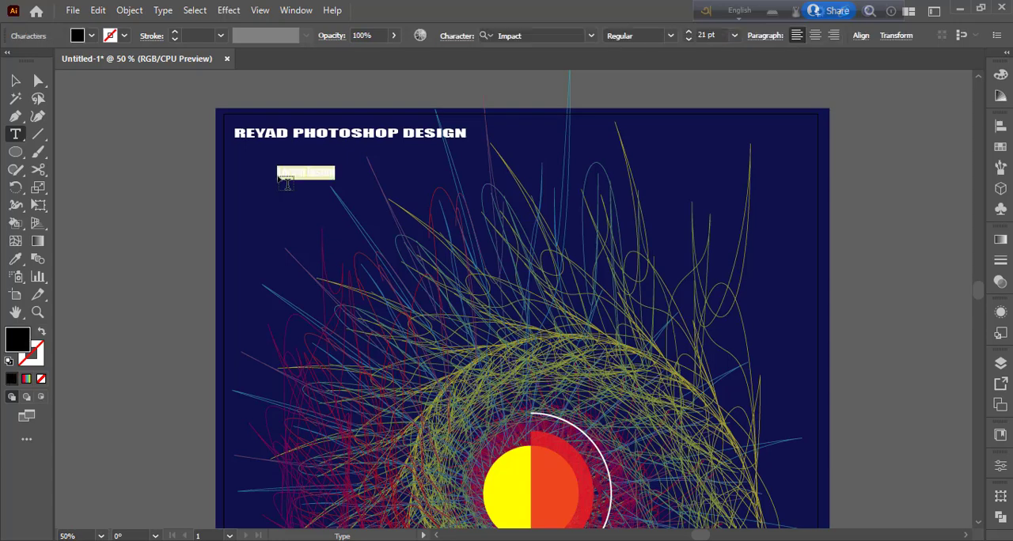
type("20")
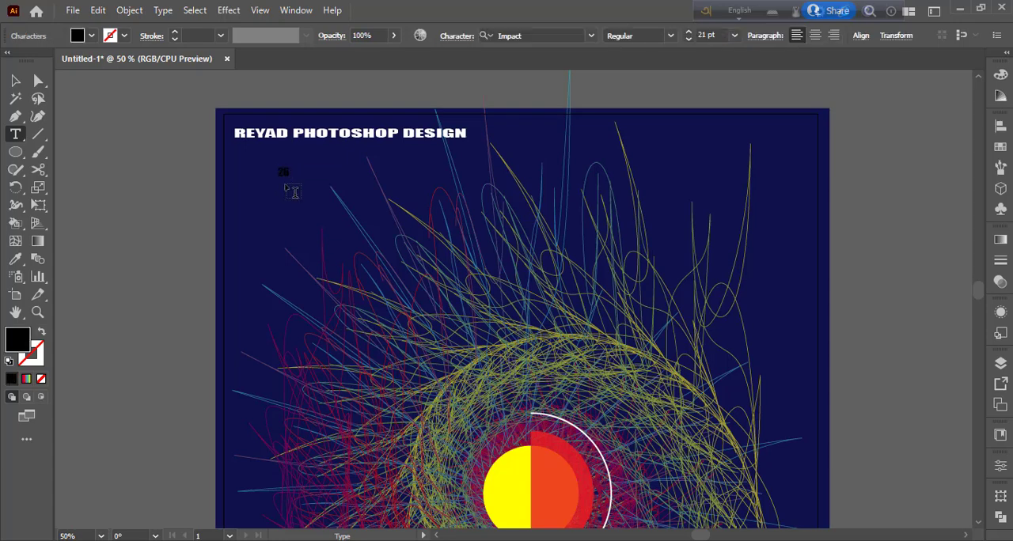
double_click(283, 173)
left_click(91, 36)
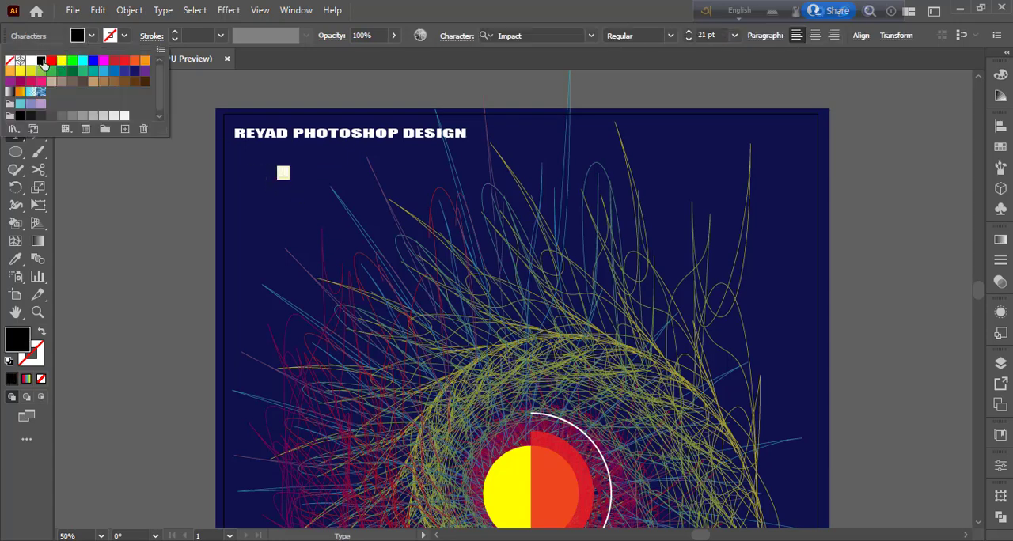
left_click(30, 60)
left_click(222, 153)
left_click(15, 82)
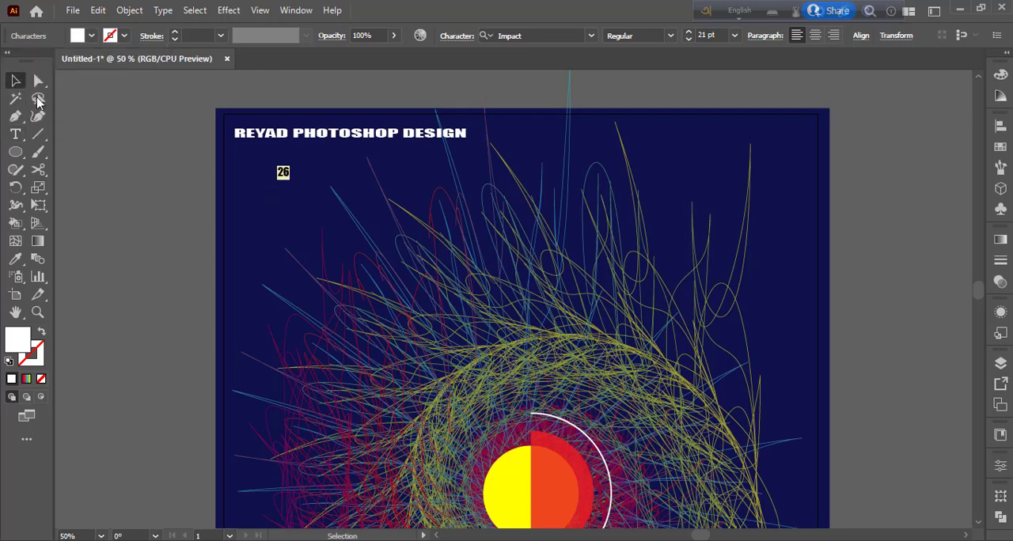
left_click_drag(291, 181, 314, 231)
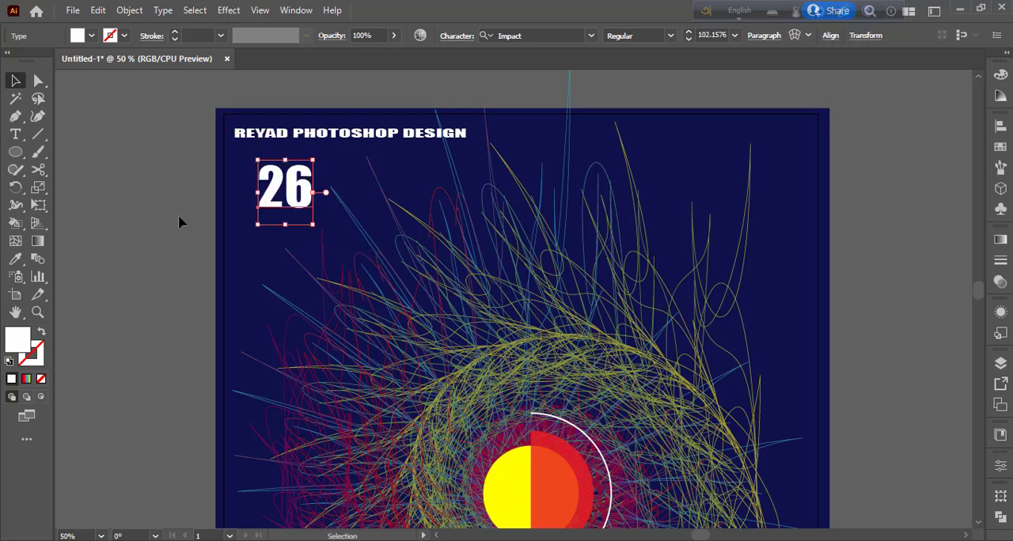
- Add the text "DEC" and scale it to about 64 pt directly beneath the "26"
left_click(16, 136)
left_click_drag(19, 141, 79, 134)
left_click(251, 252)
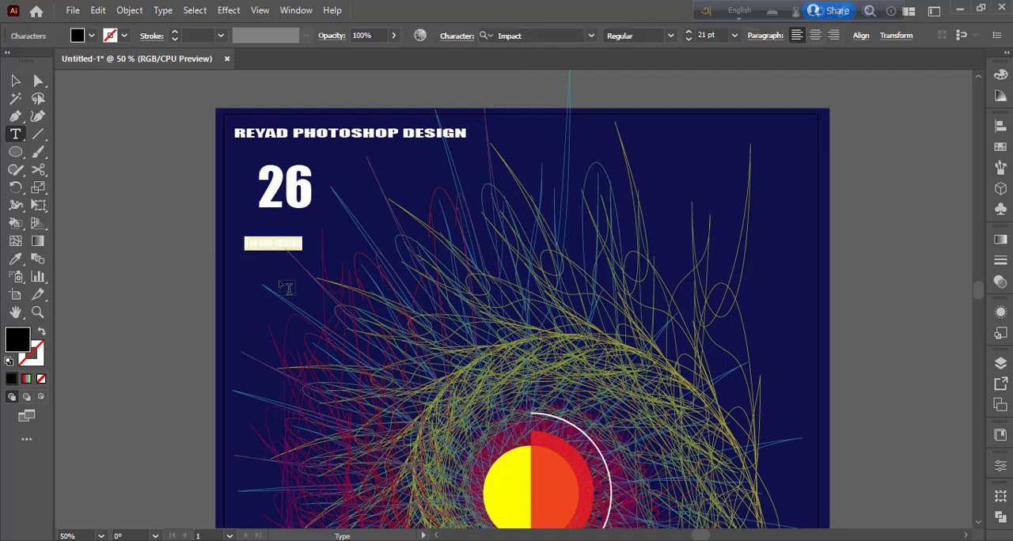
key("BackSpace")
key("Escape")
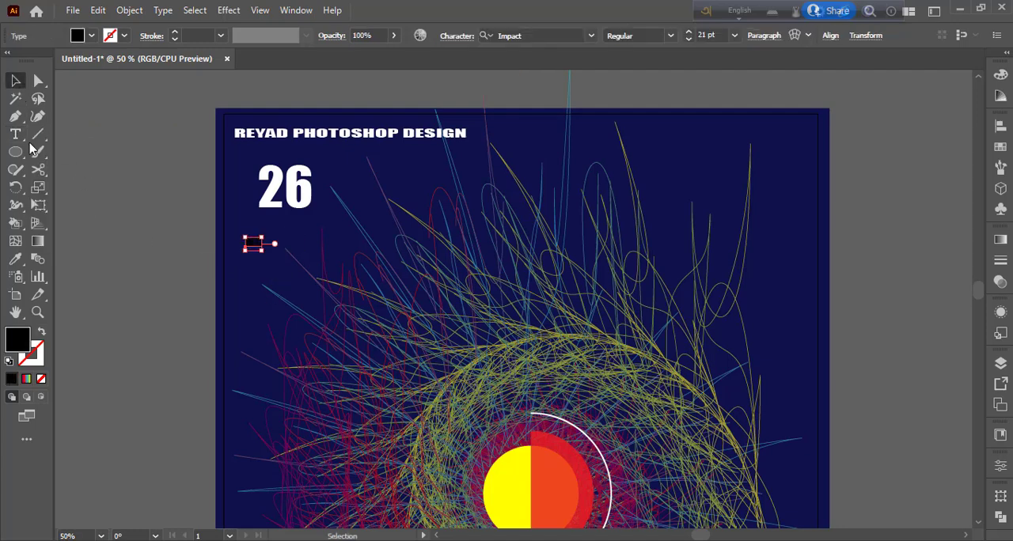
left_click_drag(287, 272, 287, 232)
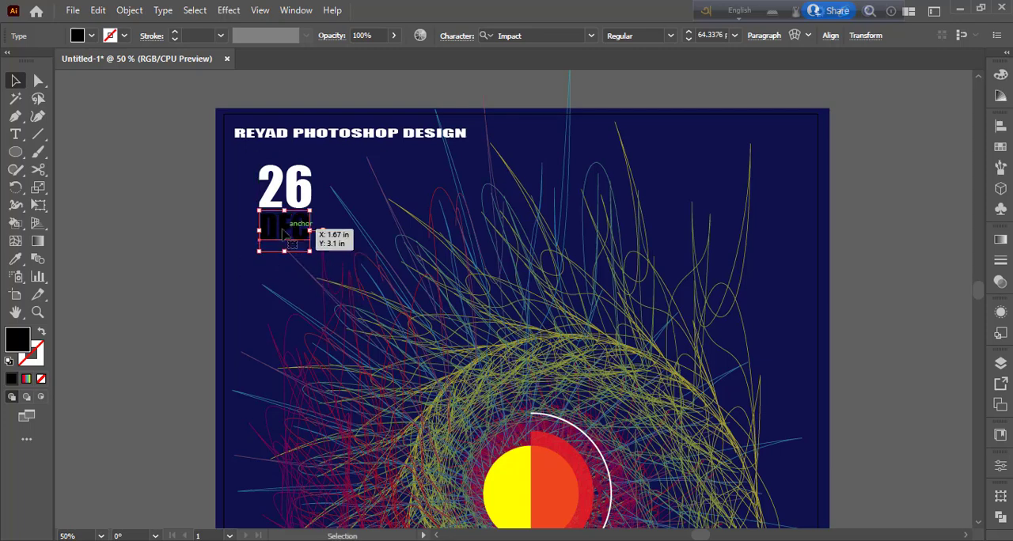
- Change the fill of the "DEC" text to the grey R=179 G=179 B=179
left_click(91, 36)
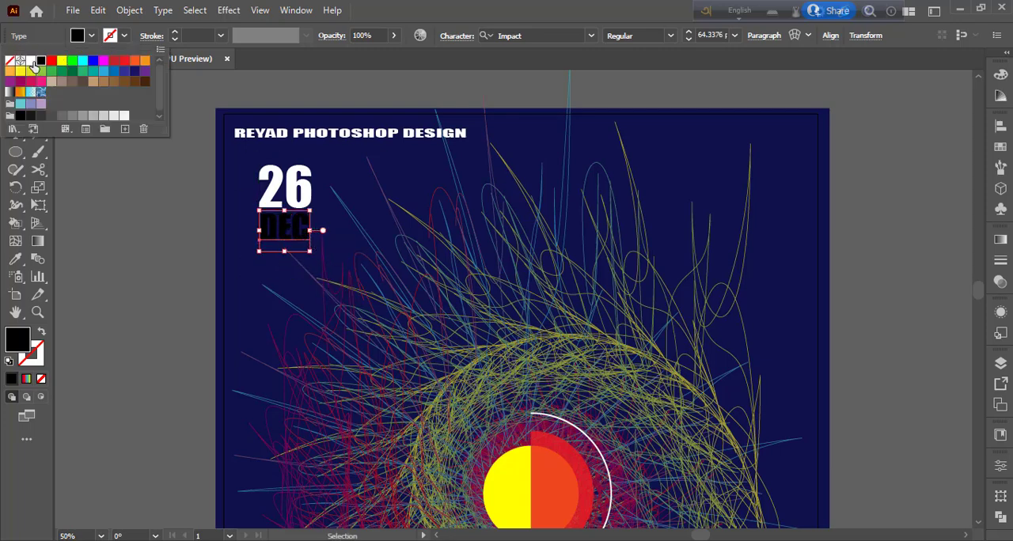
left_click(33, 68)
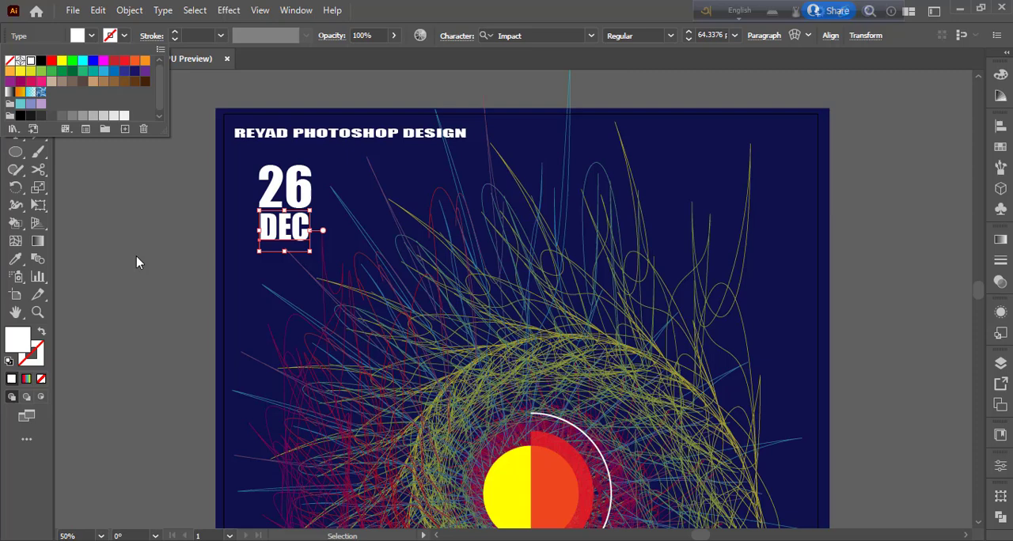
left_click(91, 35)
left_click(114, 117)
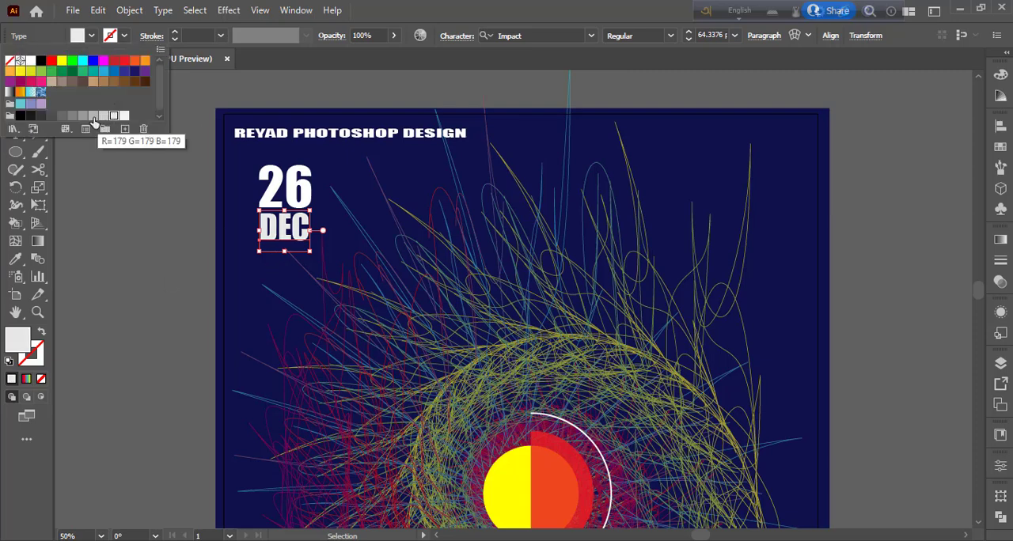
left_click(93, 122)
left_click(110, 258)
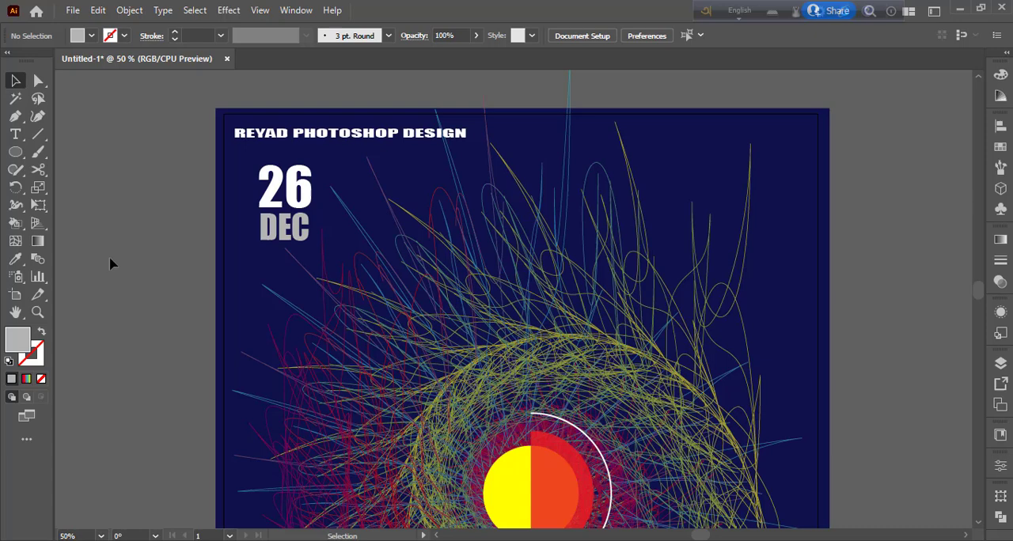
- Fill the "26" text with the same grey as "DEC"
left_click(304, 190)
left_click(91, 35)
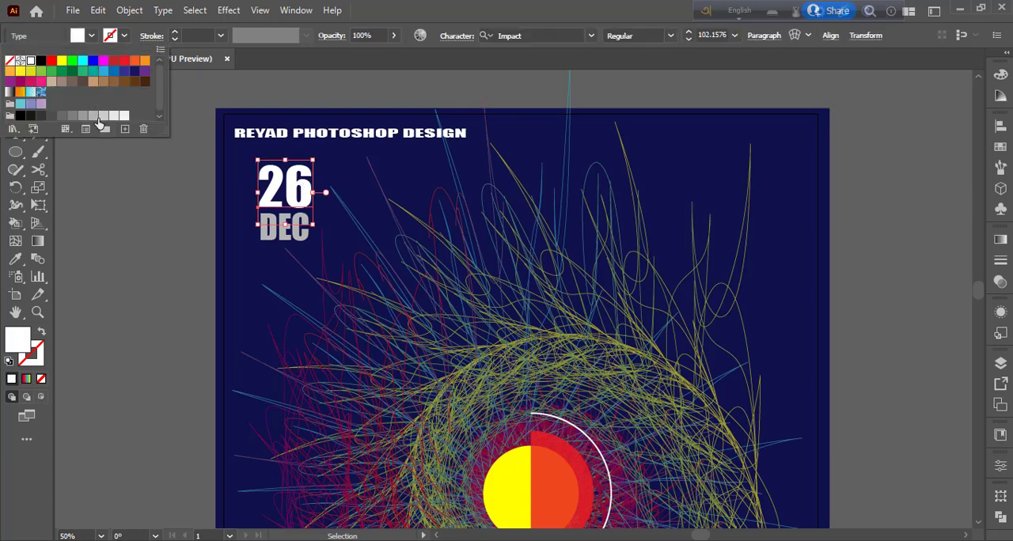
left_click(98, 119)
left_click(101, 229)
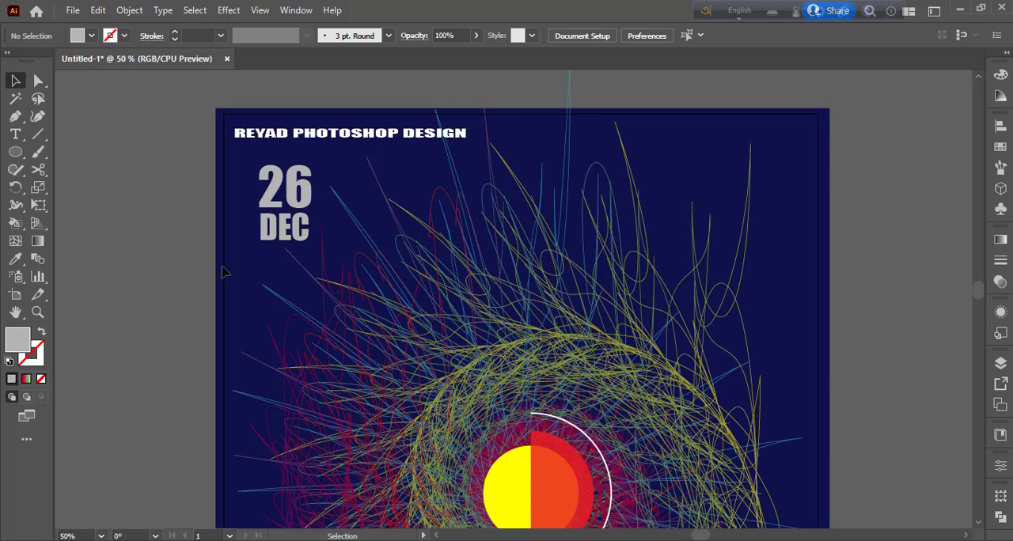
- Change the font of the "DEC" text to 28 Days Later
left_click(279, 243)
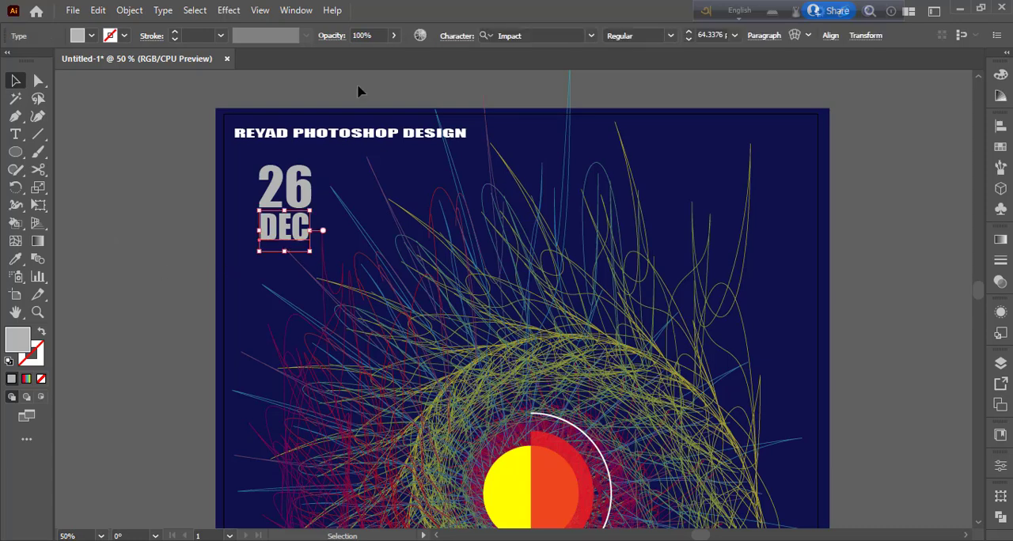
left_click(591, 36)
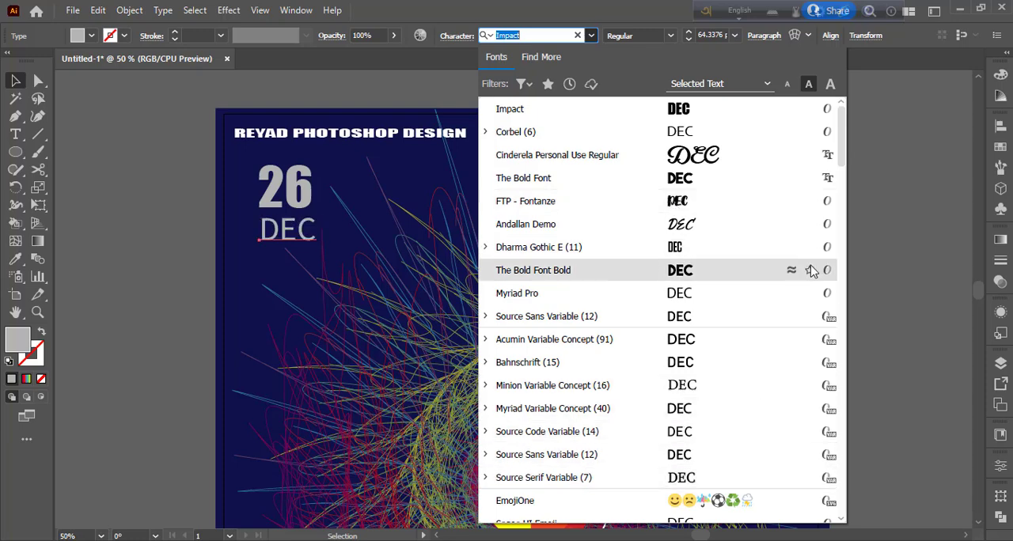
scroll(844, 198, "down", 5)
scroll(846, 198, "down", 1)
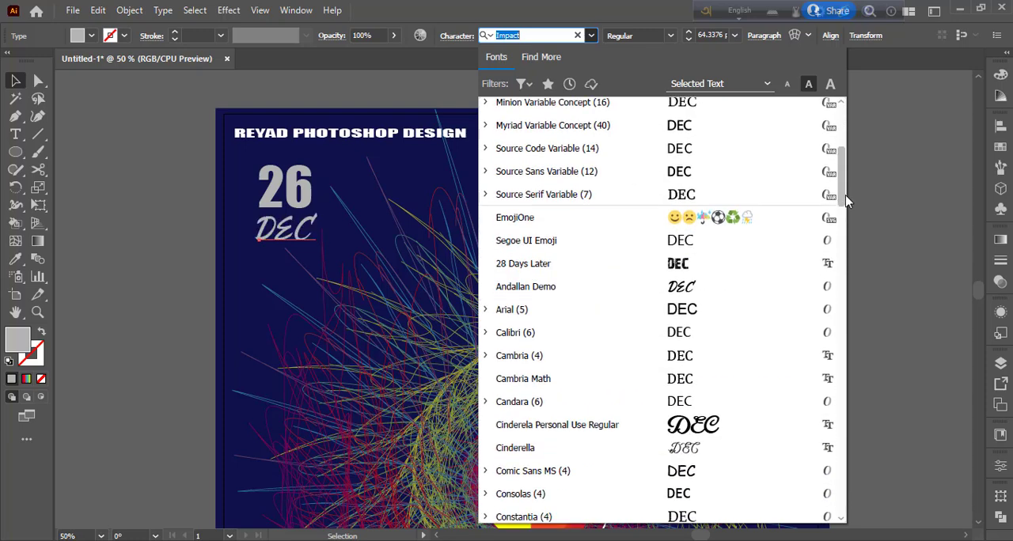
left_click(682, 268)
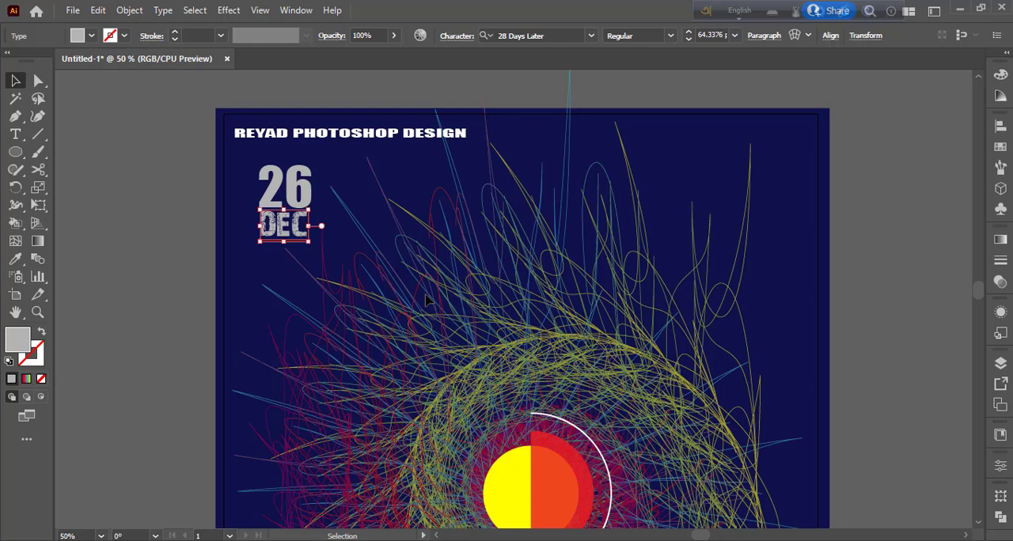
- Change the font of the "26" text to 28 Days Later
left_click(303, 184)
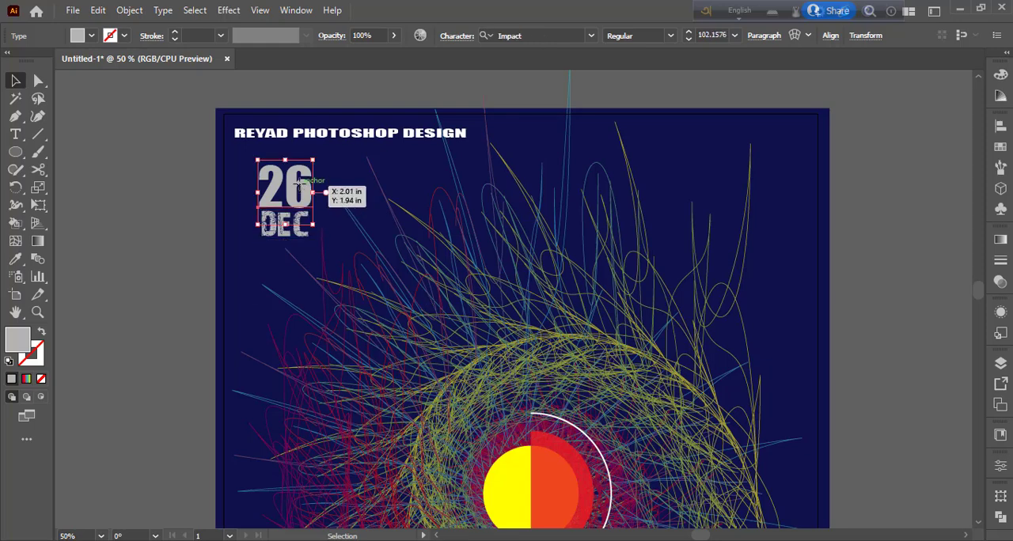
left_click(592, 35)
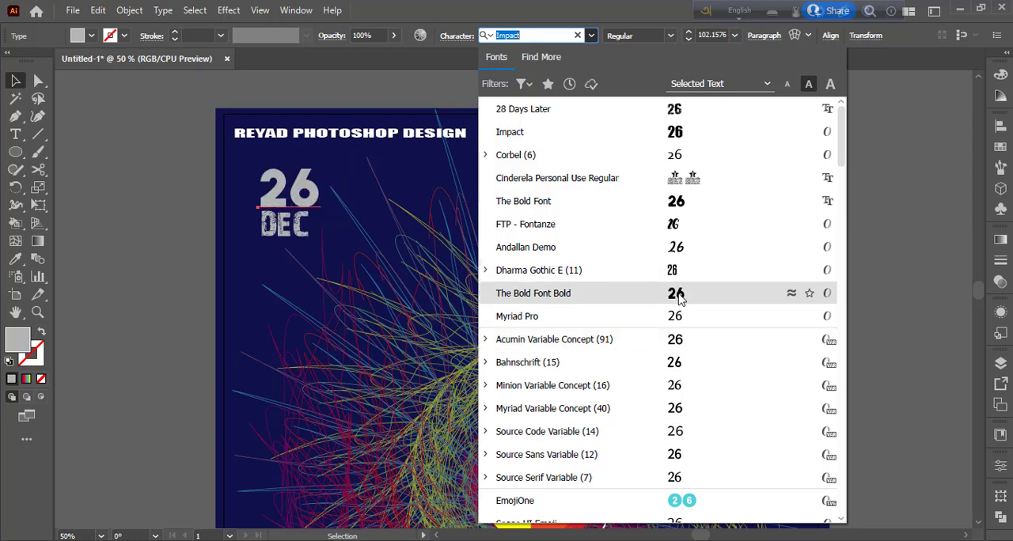
left_click(674, 113)
left_click(187, 185)
- Add the text "electro summer" on two lines to the right of the poster and enlarge it to about 291 pt
key("ctrl+minus")
key("ctrl+minus")
key("ctrl+minus")
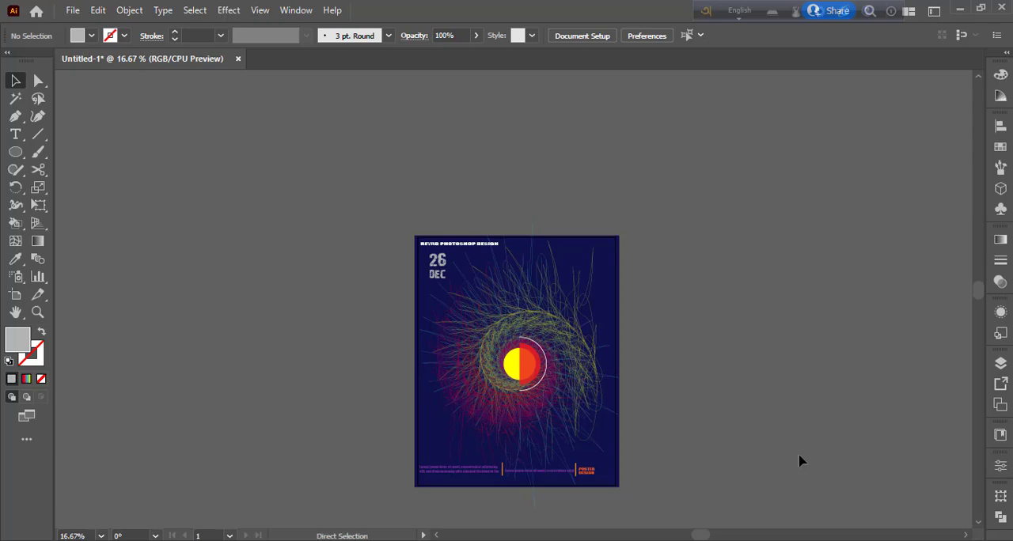
key("ctrl+plus")
key("ctrl+plus")
left_click_drag(801, 439, 783, 337)
key("ctrl+minus")
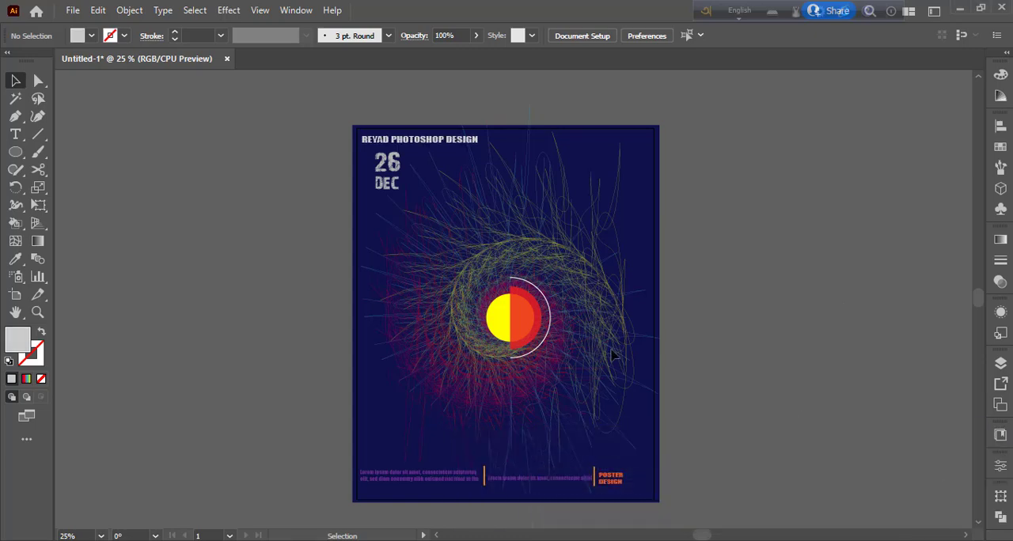
left_click(16, 134)
right_click(21, 136)
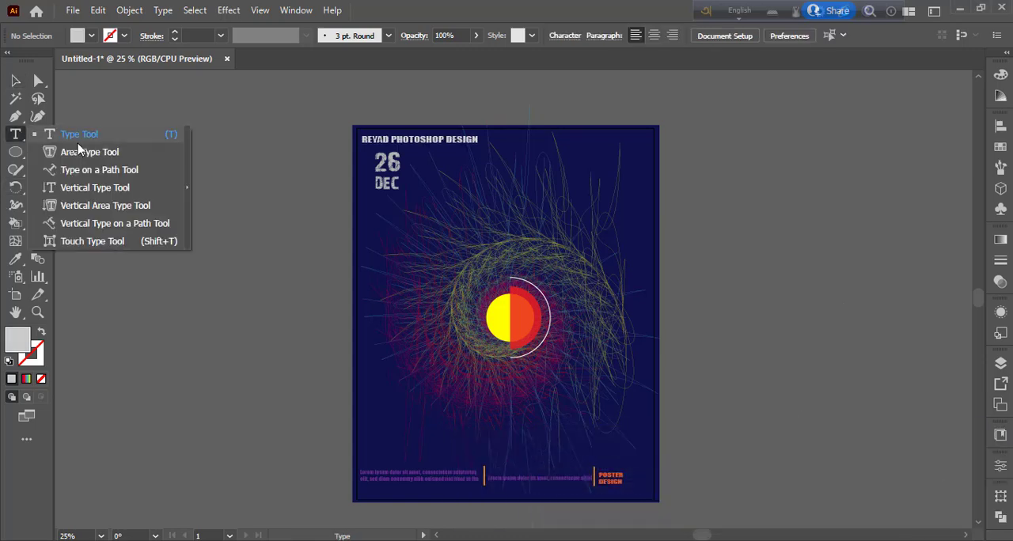
left_click(84, 140)
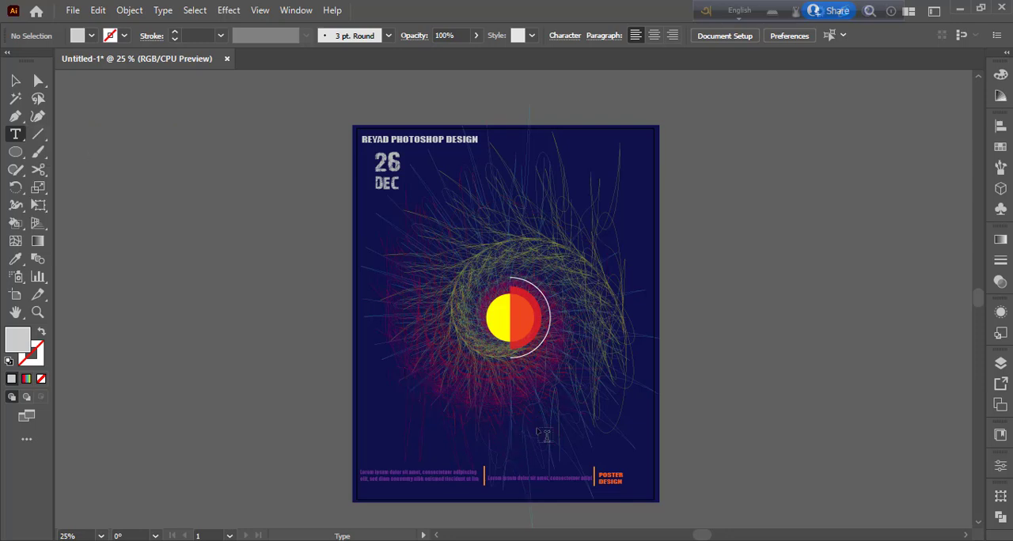
left_click(708, 329)
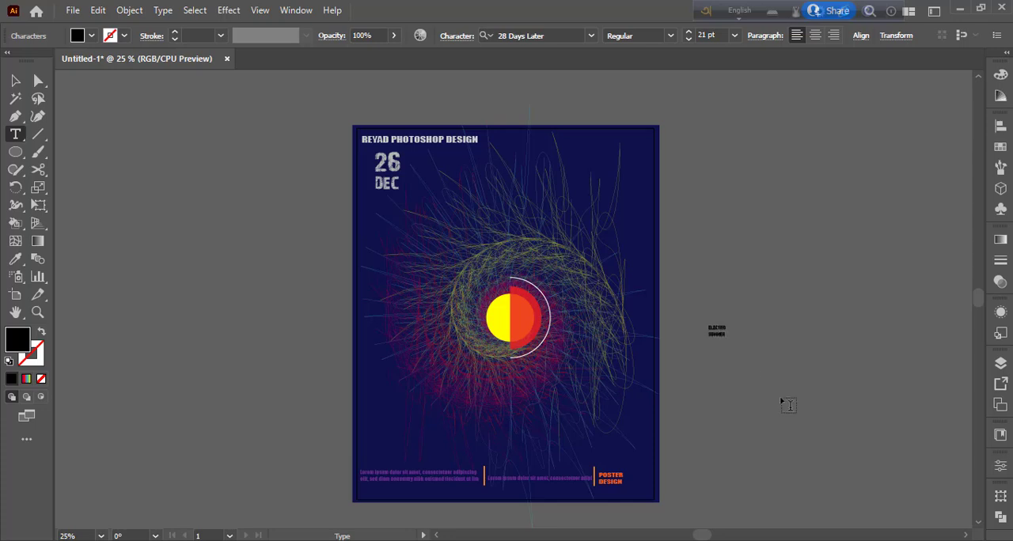
left_click(15, 81)
left_click_drag(728, 341, 836, 450)
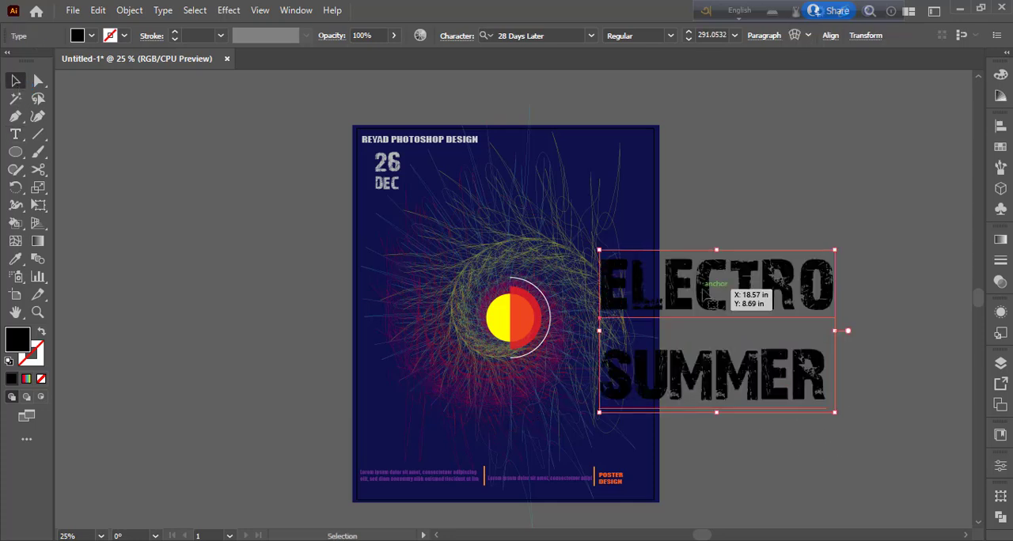
- Move the "electro summer" text clear of the poster and change its font to Impact
left_click_drag(712, 301, 791, 238)
left_click(591, 36)
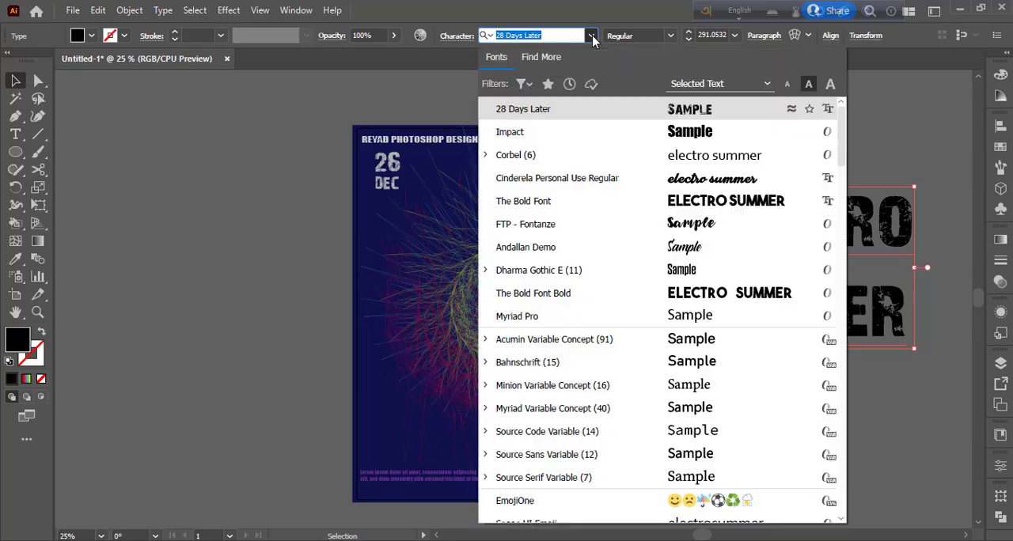
left_click(696, 133)
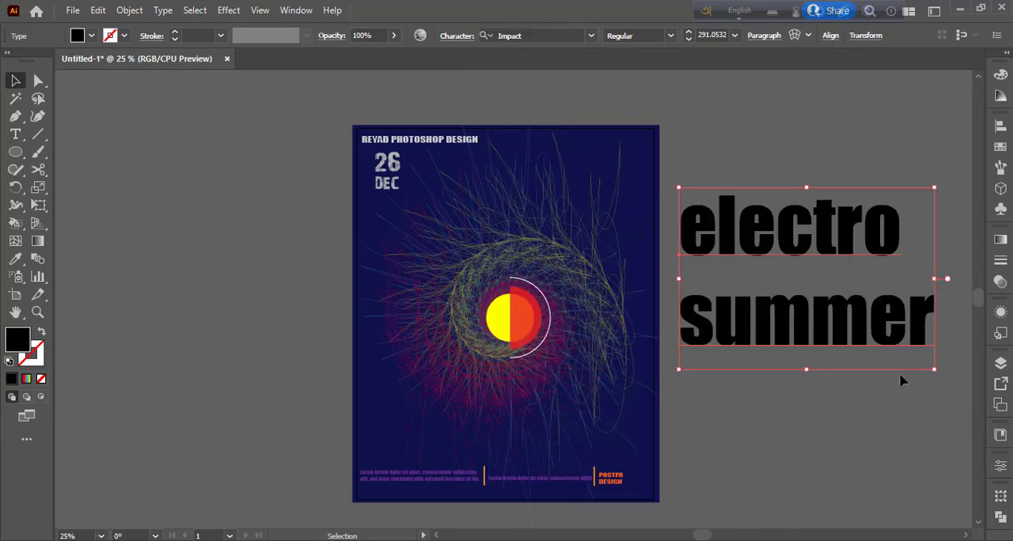
- Try several gray swatches on the "electro summer" text and fill it with a very light gray
left_click(92, 36)
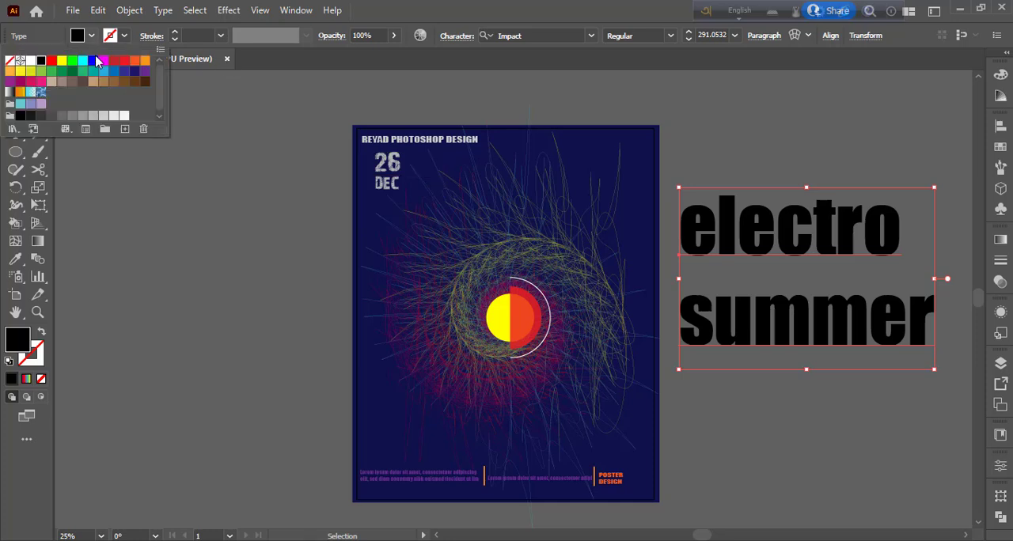
left_click(82, 116)
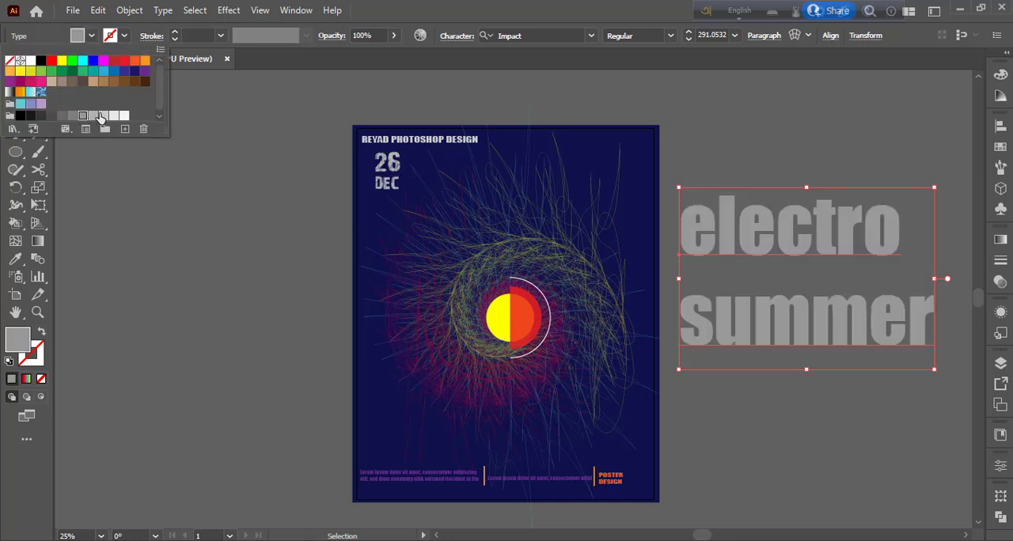
left_click(61, 116)
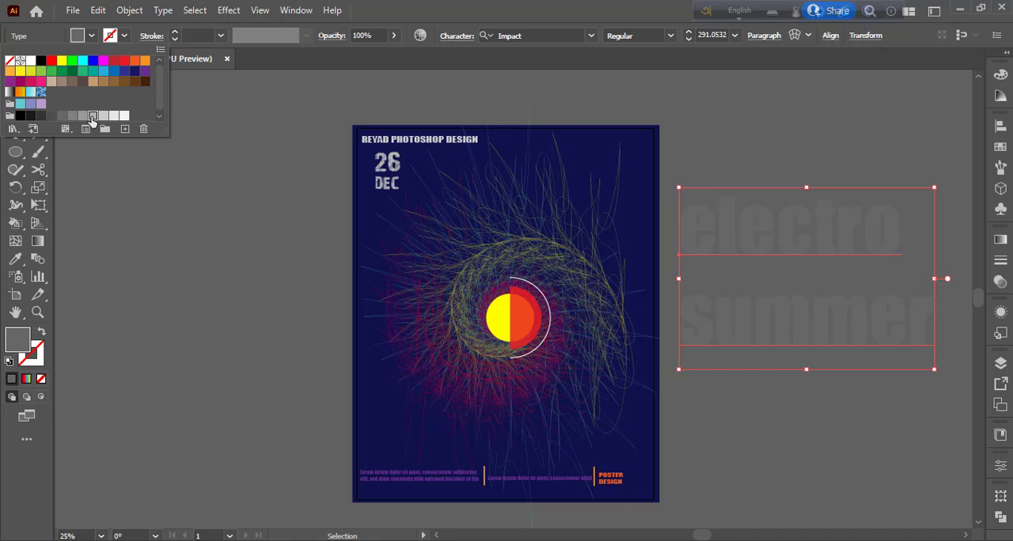
left_click(92, 116)
left_click(113, 116)
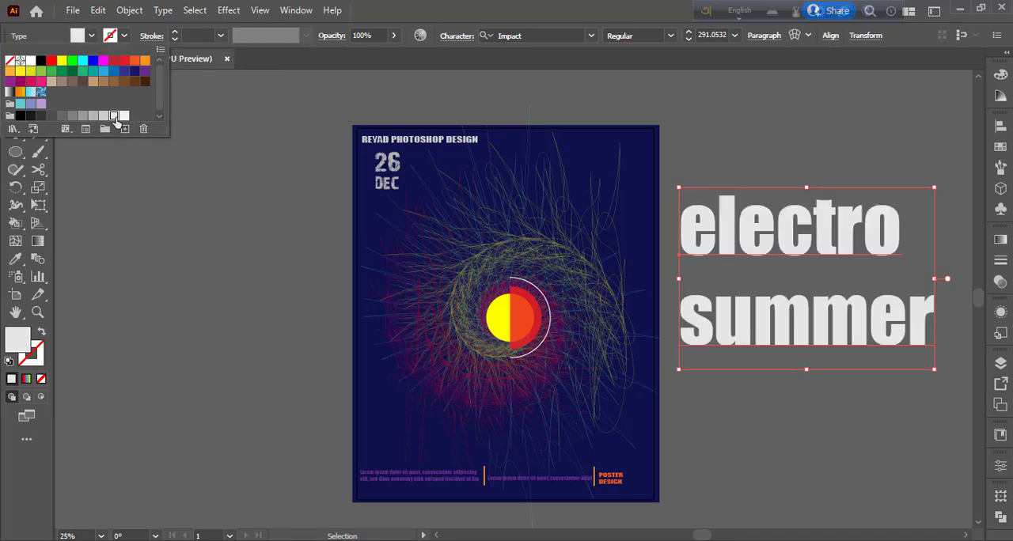
left_click(735, 155)
- Scale the "electro summer" text down to about 136 pt and place it on the poster just below the central half-circles
left_click_drag(934, 369, 868, 321)
left_click_drag(796, 298, 560, 419)
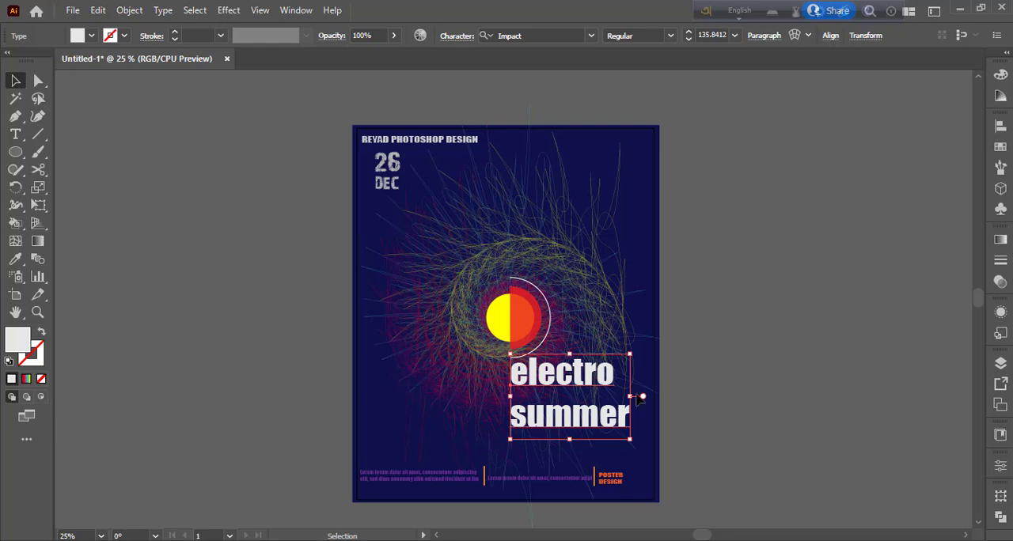
- Reduce the leading of the "electro summer" text to 103 pt
left_click(1001, 262)
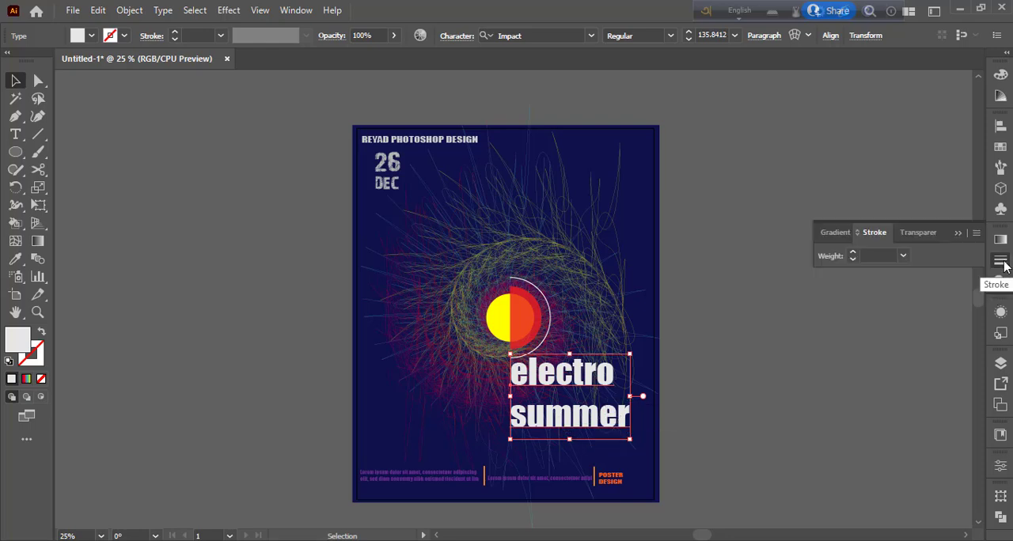
left_click(1001, 262)
left_click(1000, 466)
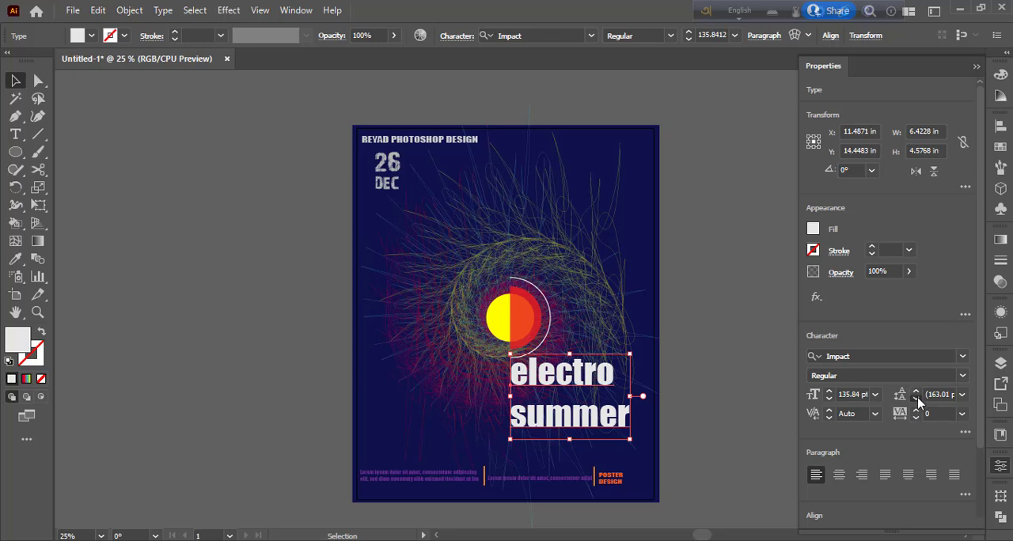
left_click(917, 399)
left_click(917, 399)
left_click(917, 398)
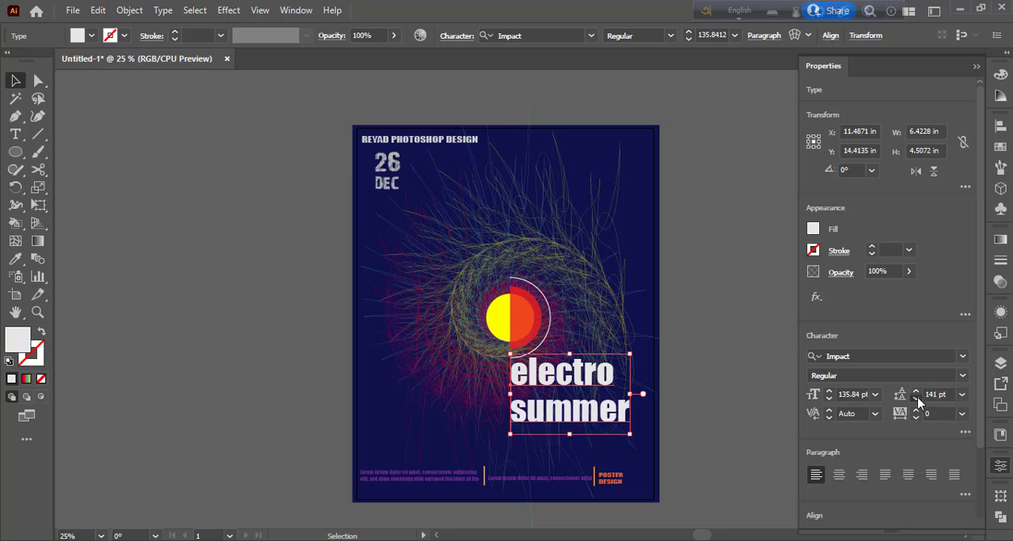
left_click(917, 399)
left_click(917, 399)
left_click(917, 399)
left_click(916, 399)
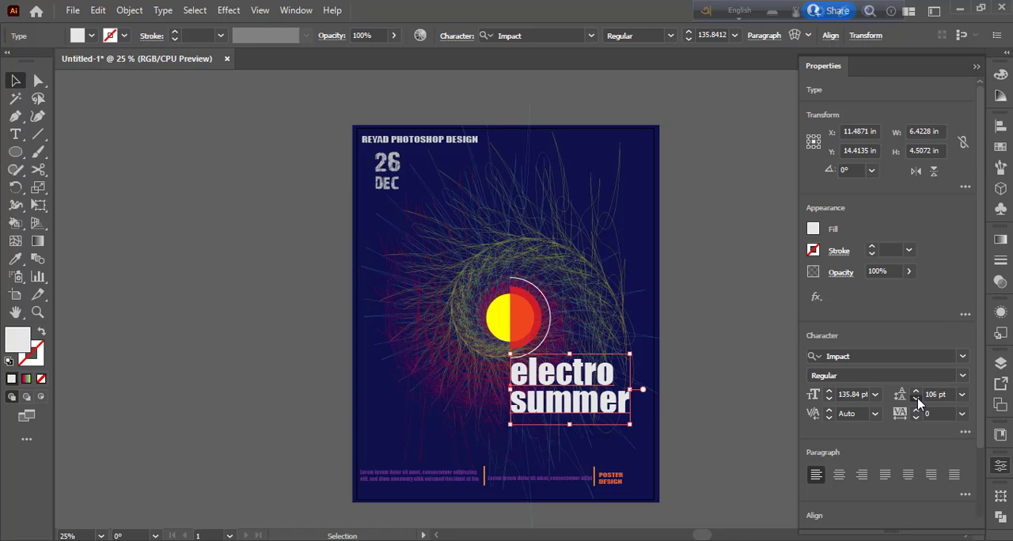
left_click(917, 399)
- Indent the word "summer" with spaces before it so it starts under the "l" of "electro", and deselect the text
key("t")
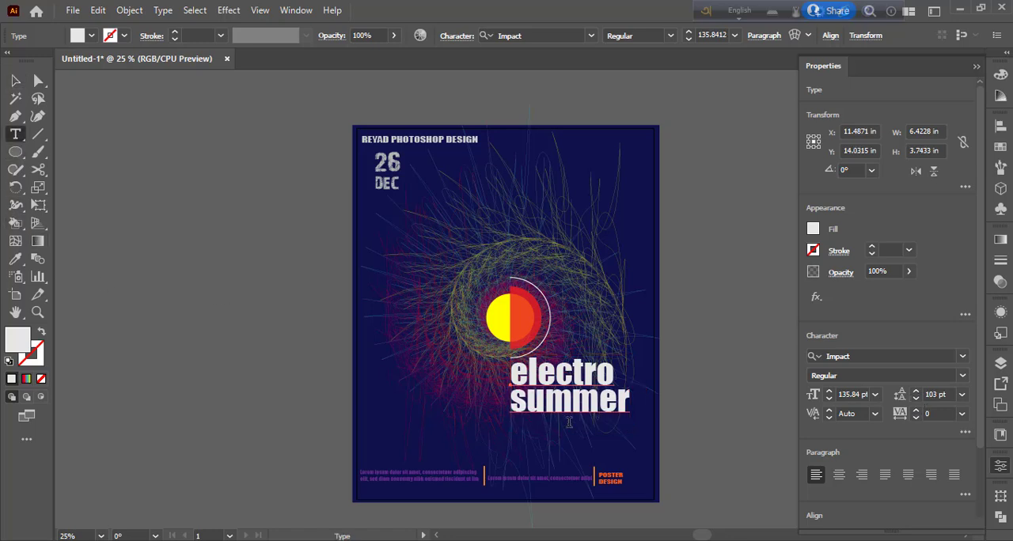
left_click(515, 404)
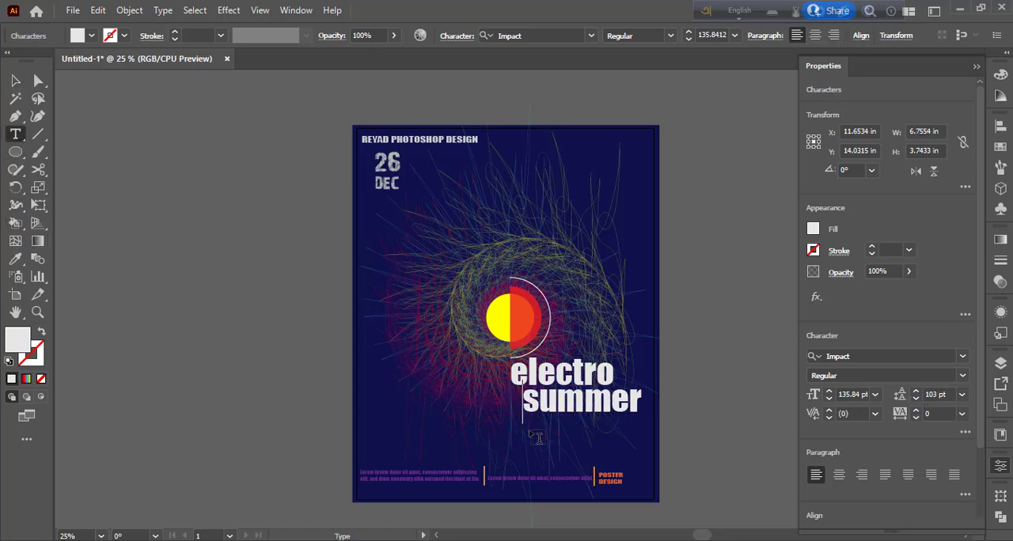
key("Escape")
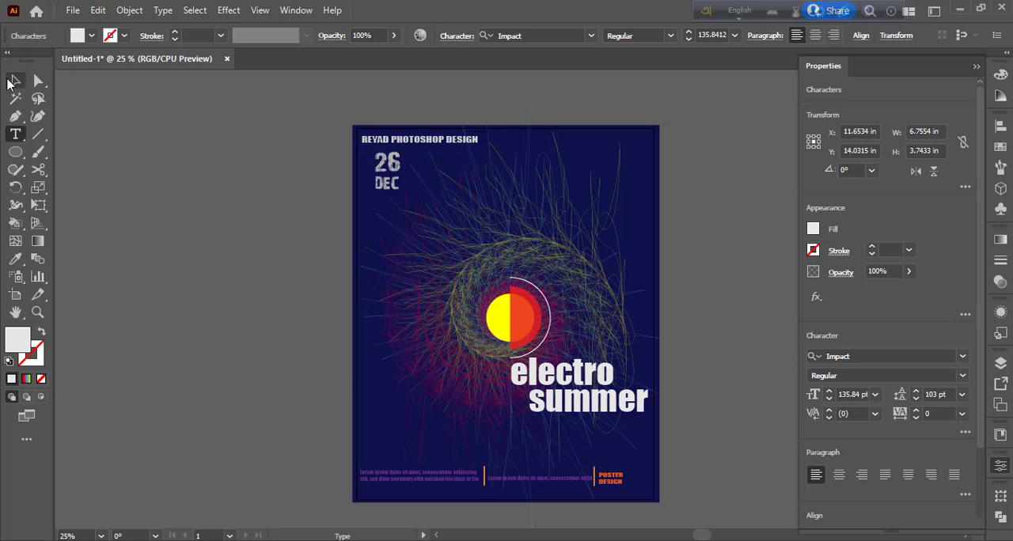
left_click(157, 259)
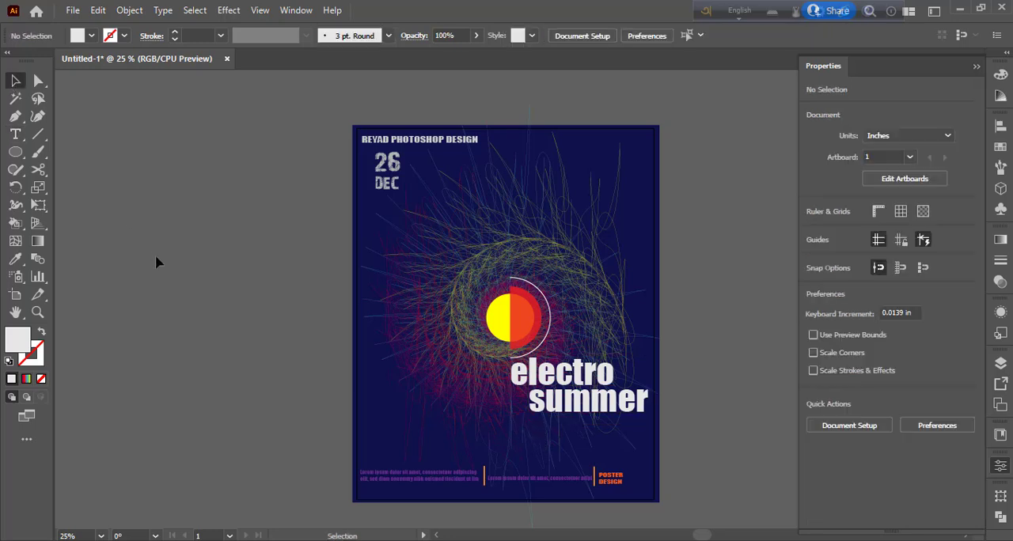